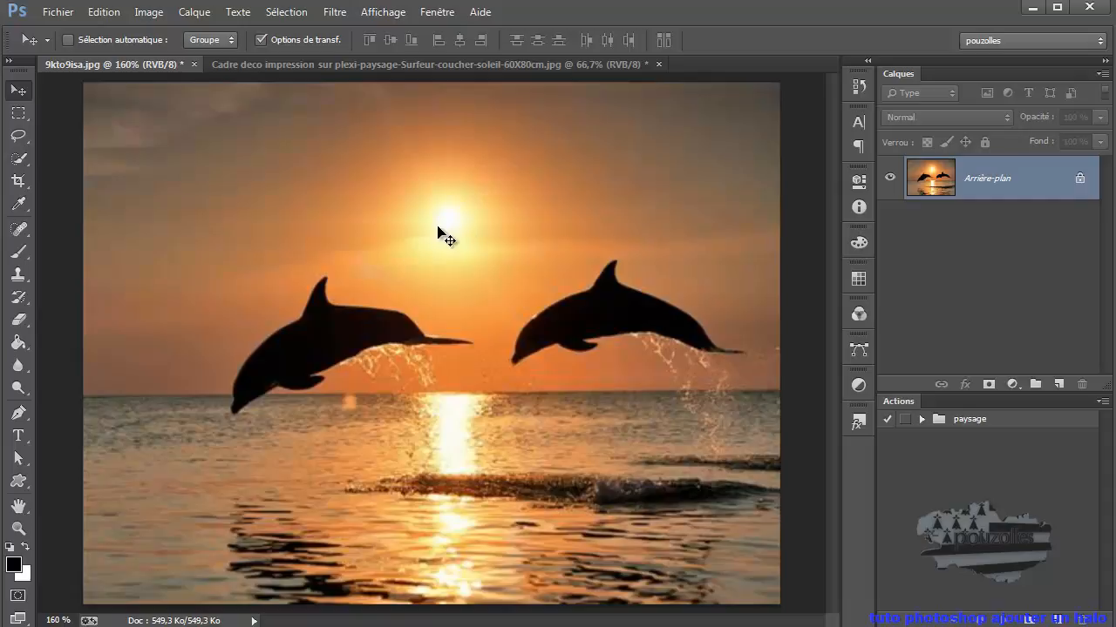
# - View the surfer sunset document and return to the dolphin image 9kto9isa.jpg
pyautogui.click(413, 64)
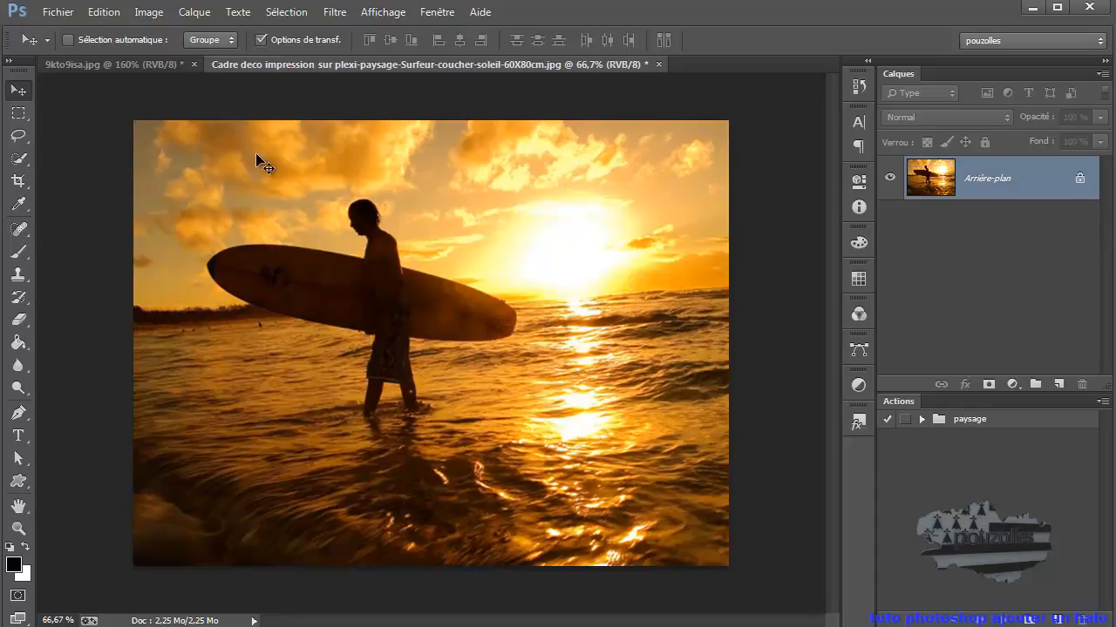
pyautogui.click(142, 64)
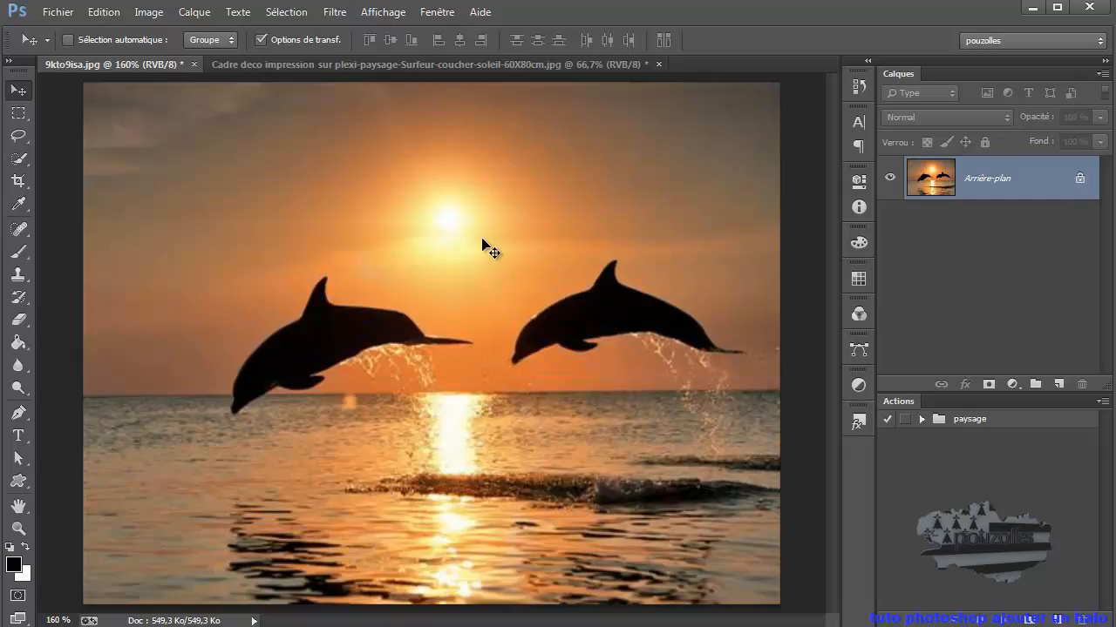
# - Try a 133% Halo filter with the 50-300 mm (zoom) lens on the sun, directly on the background layer, and undo it
pyautogui.click(333, 15)
pyautogui.moveTo(365, 288)
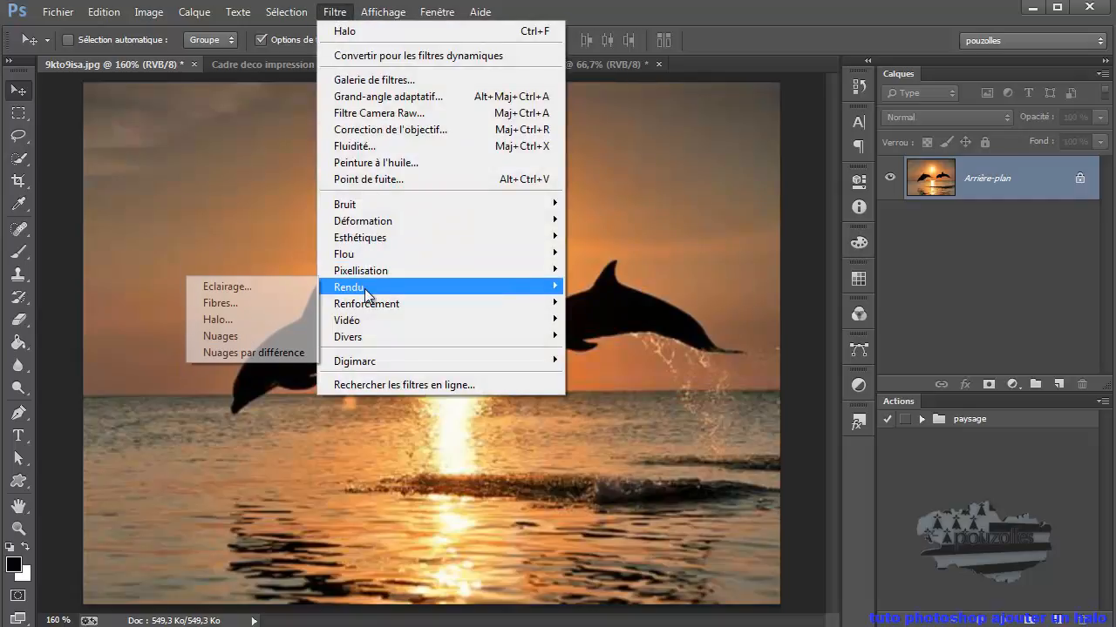
pyautogui.click(246, 319)
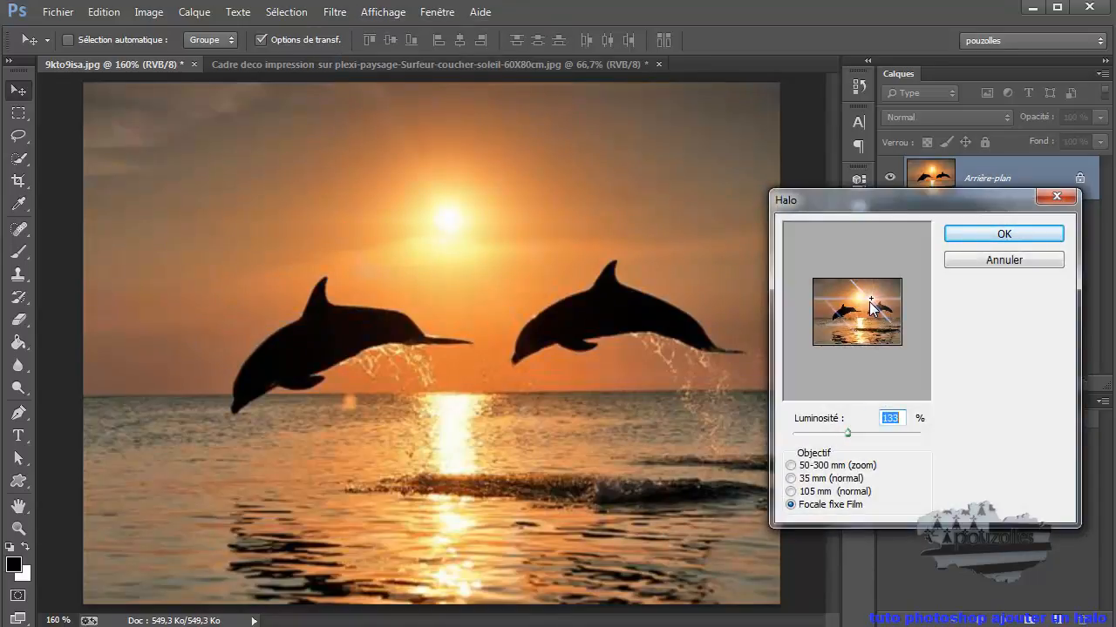
pyautogui.moveTo(871, 300); pyautogui.dragTo(862, 298)
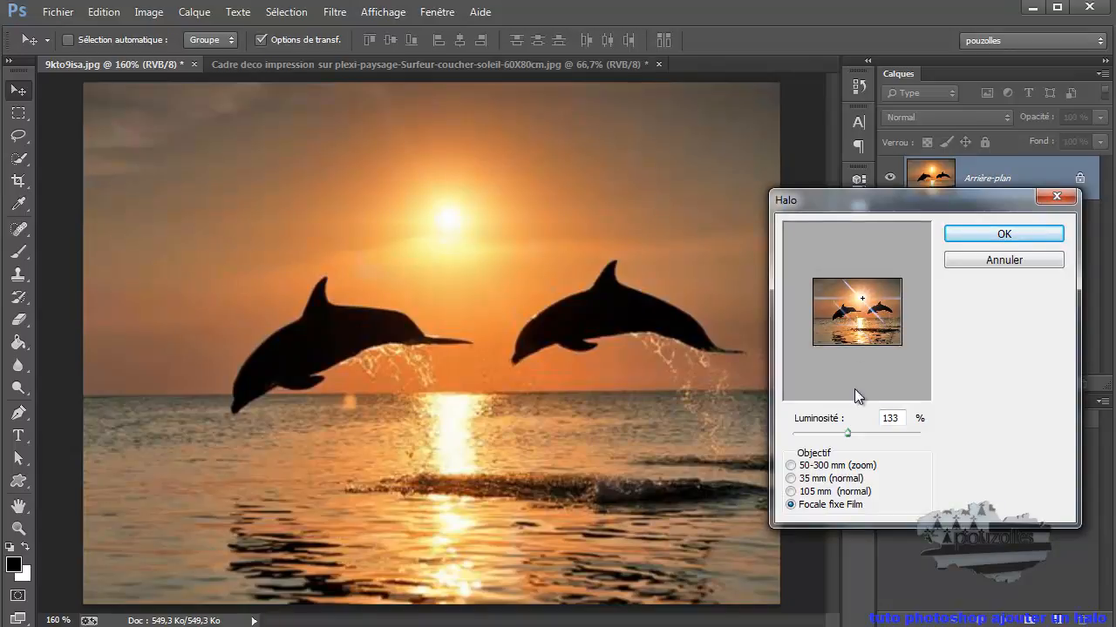
pyautogui.click(792, 468)
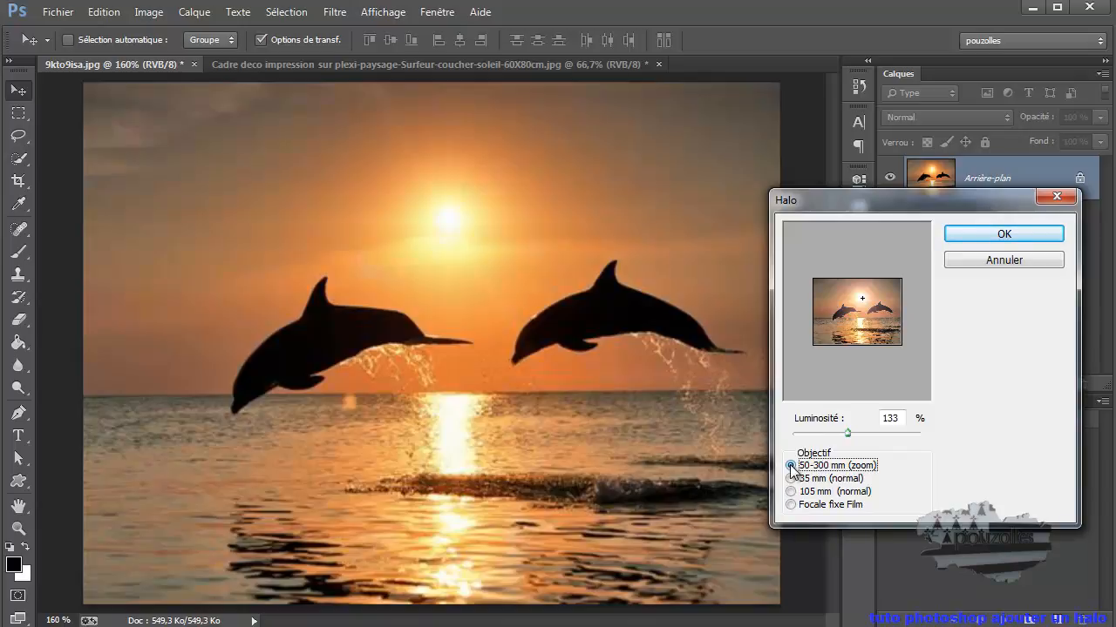
pyautogui.click(1017, 238)
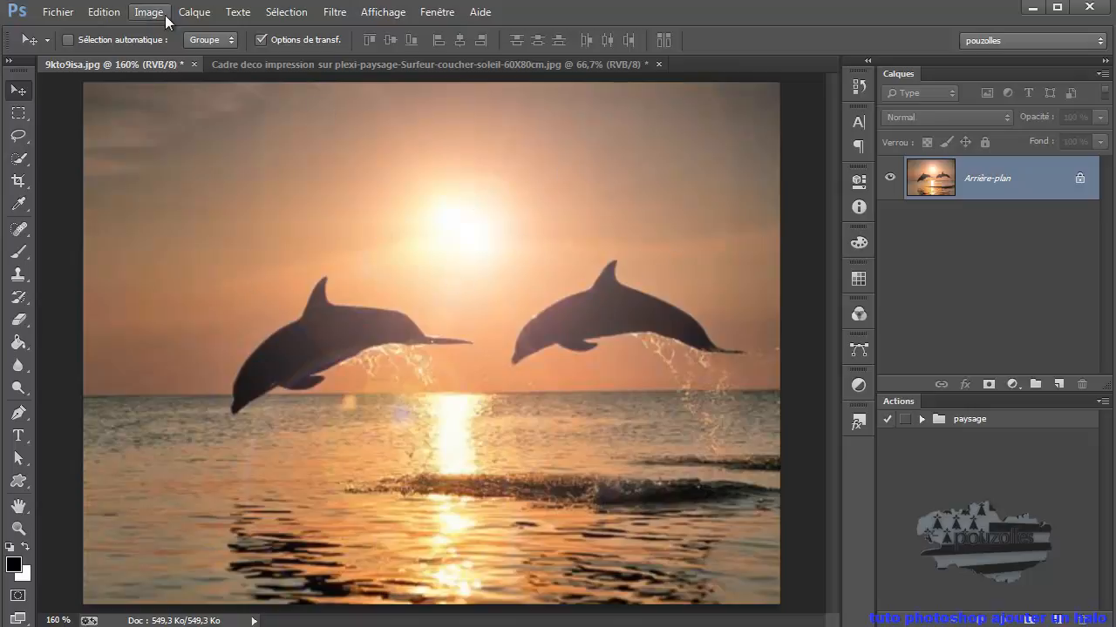
pyautogui.click(108, 13)
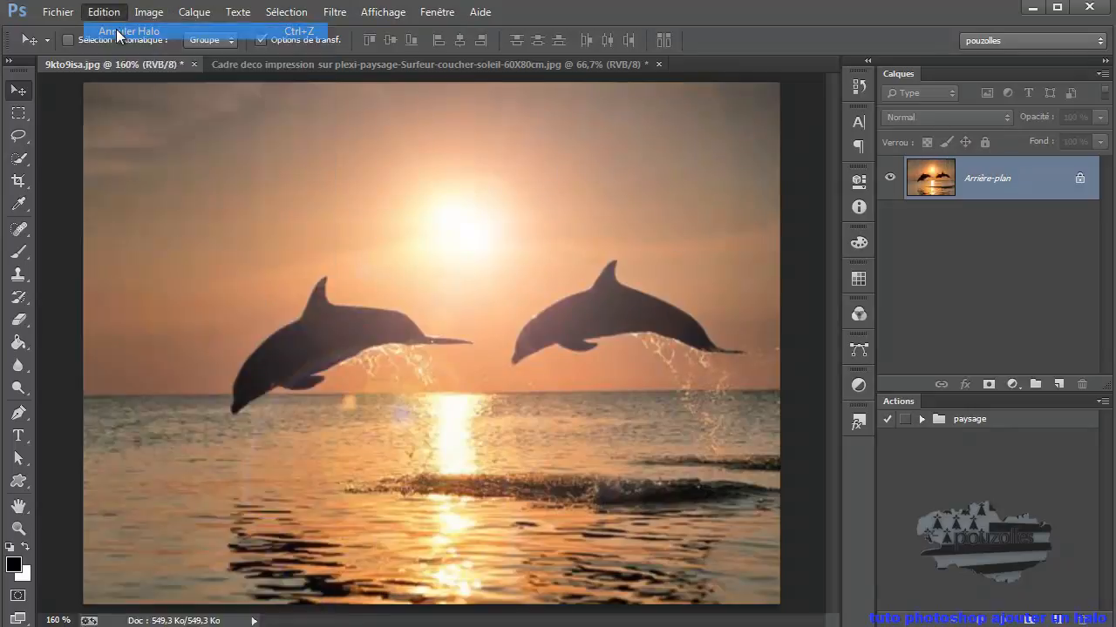
pyautogui.click(117, 30)
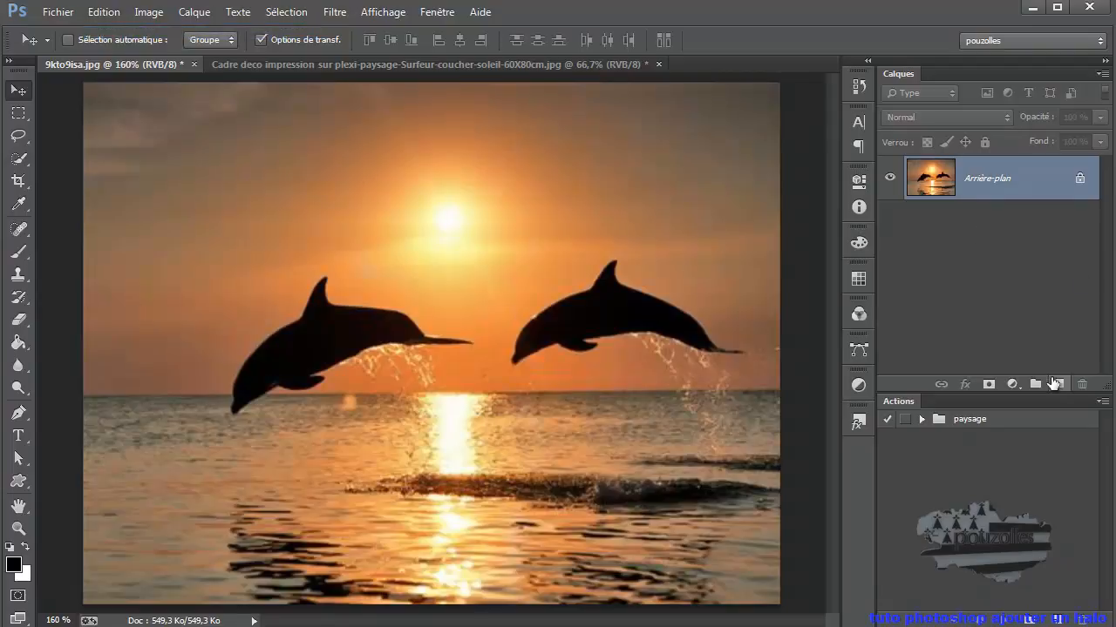
# - Add a new empty layer above the background and activate the Paint Bucket tool
pyautogui.click(1058, 385)
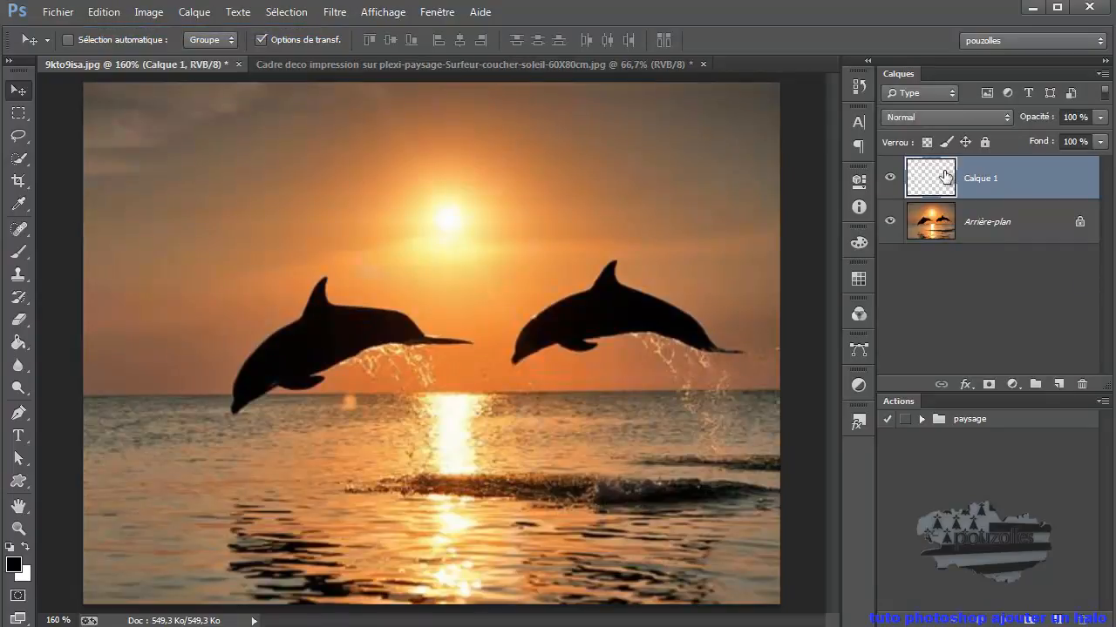
pyautogui.click(20, 344)
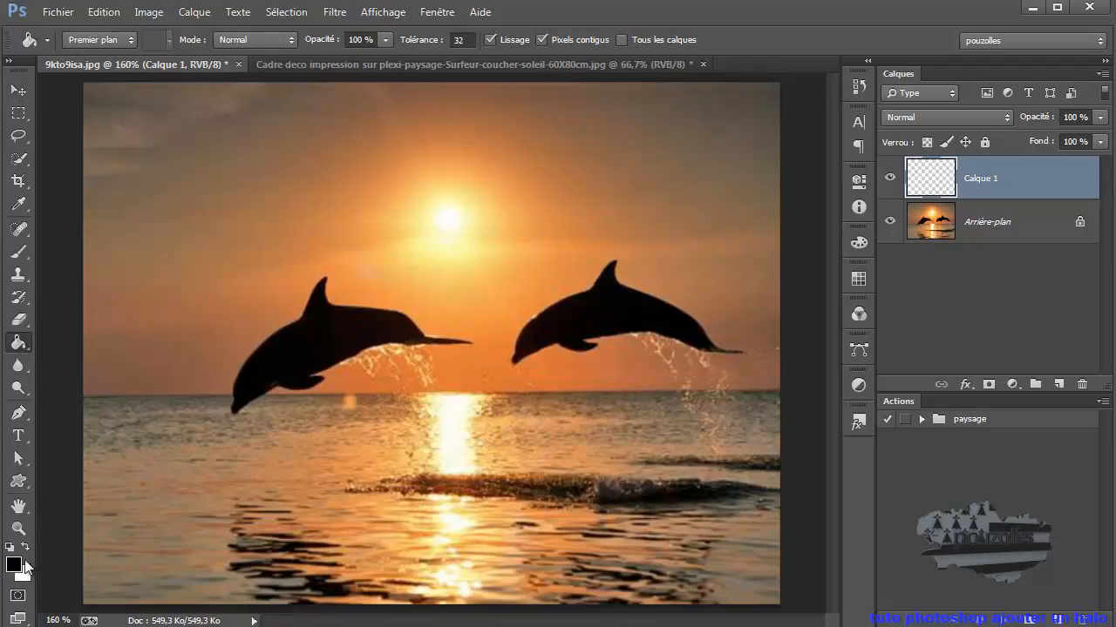
# - Try a red foreground colour (ff0000) and a green background colour
pyautogui.click(14, 565)
pyautogui.write('ff0000')
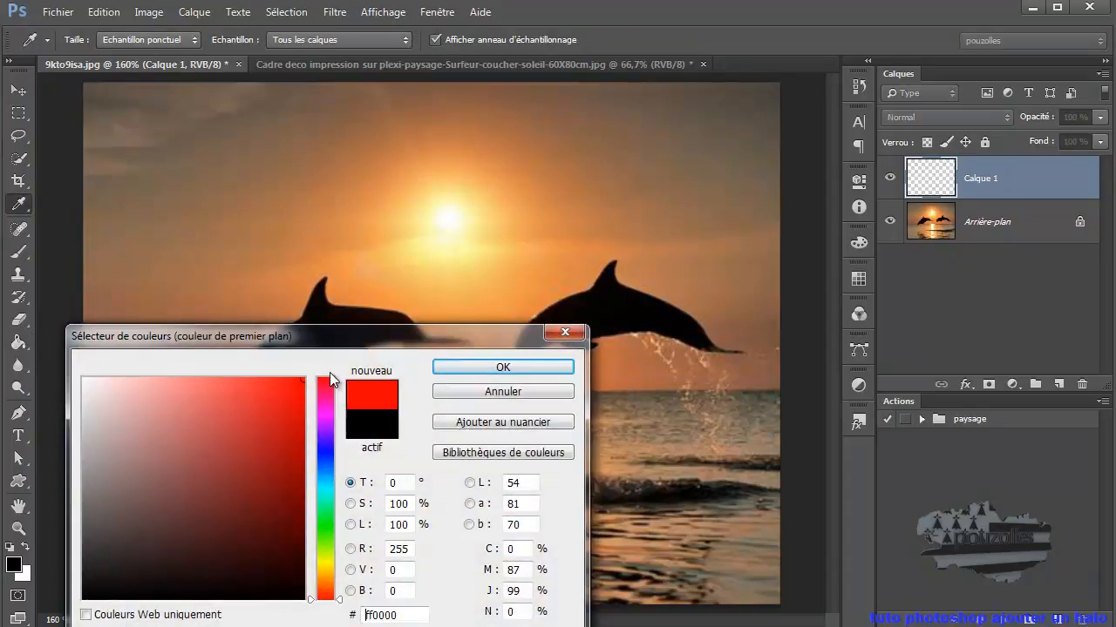
pyautogui.click(530, 368)
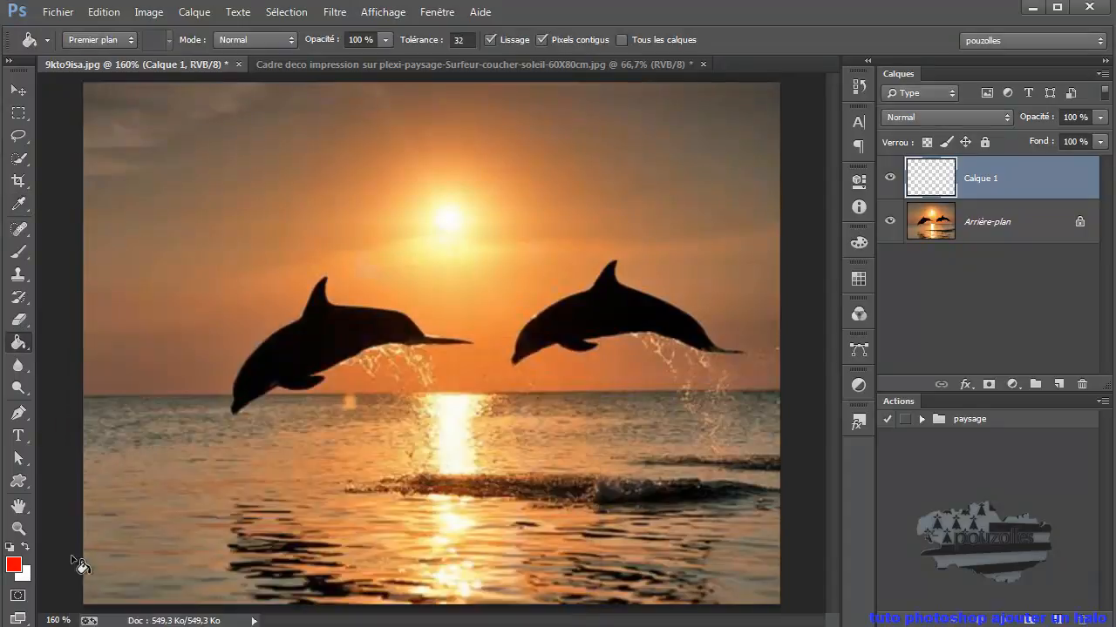
pyautogui.click(24, 578)
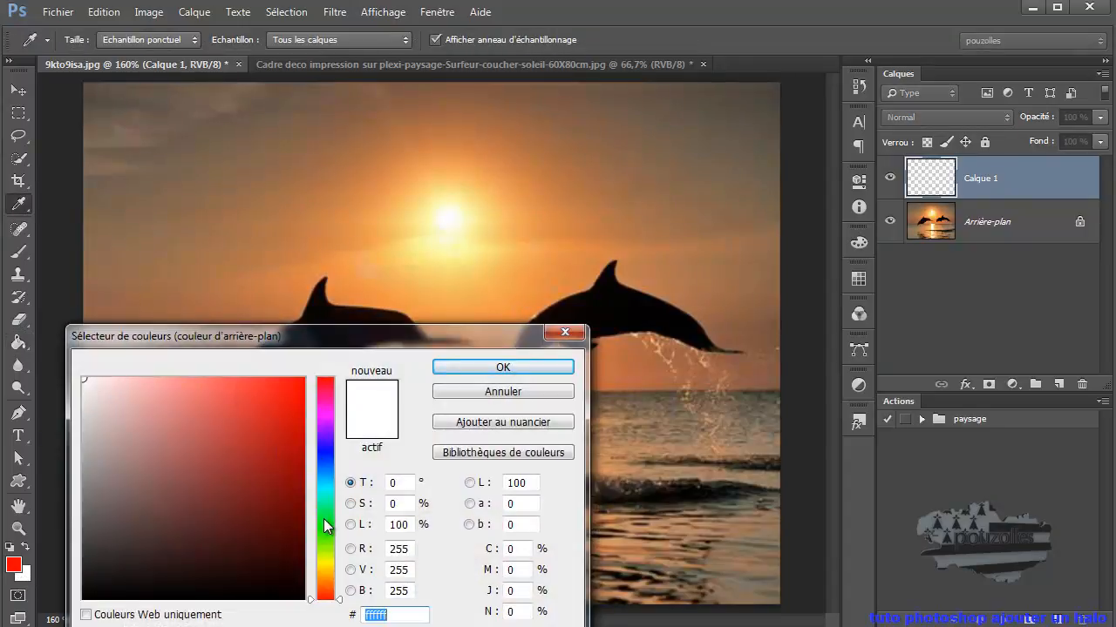
pyautogui.write('2aa340')
pyautogui.click(488, 367)
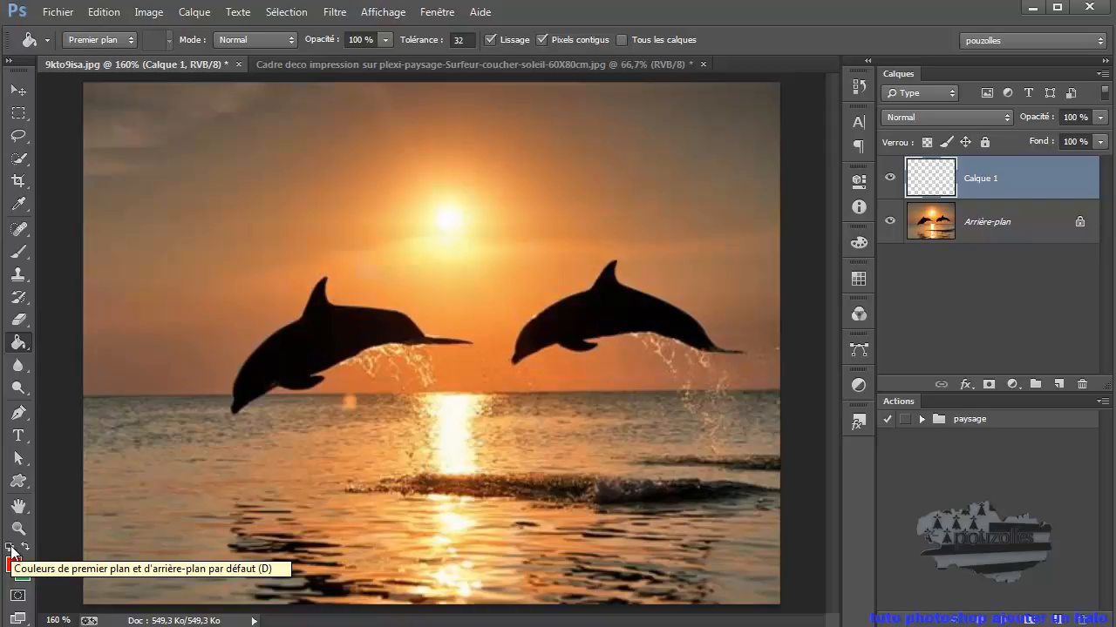
# - Restore the default black and white colours and fill the new empty layer with the black foreground colour
pyautogui.press('d')
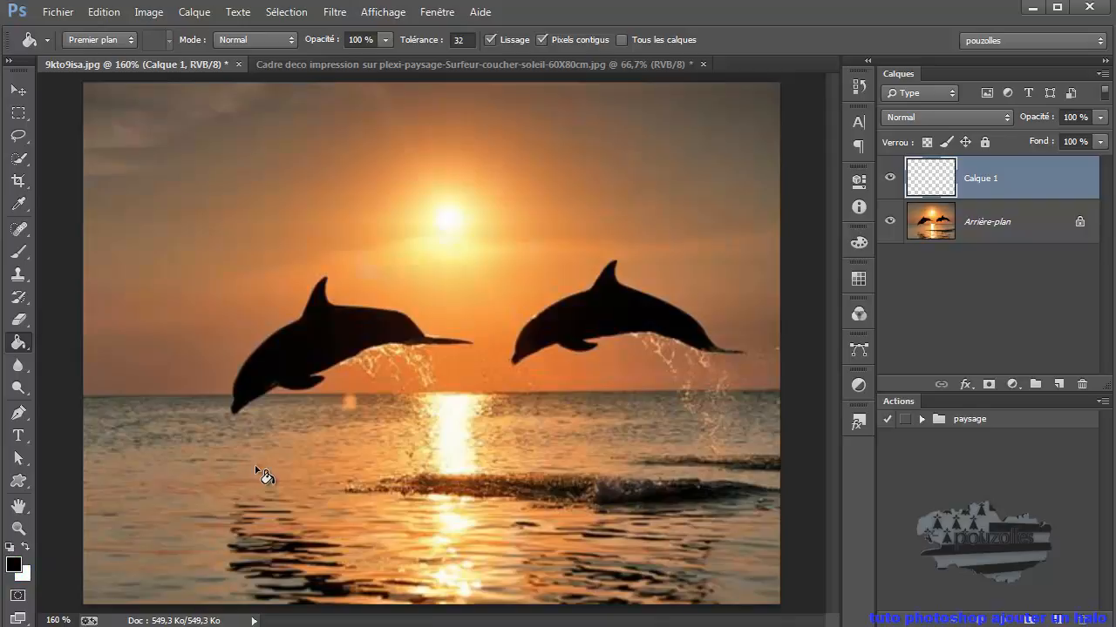
pyautogui.click(25, 547)
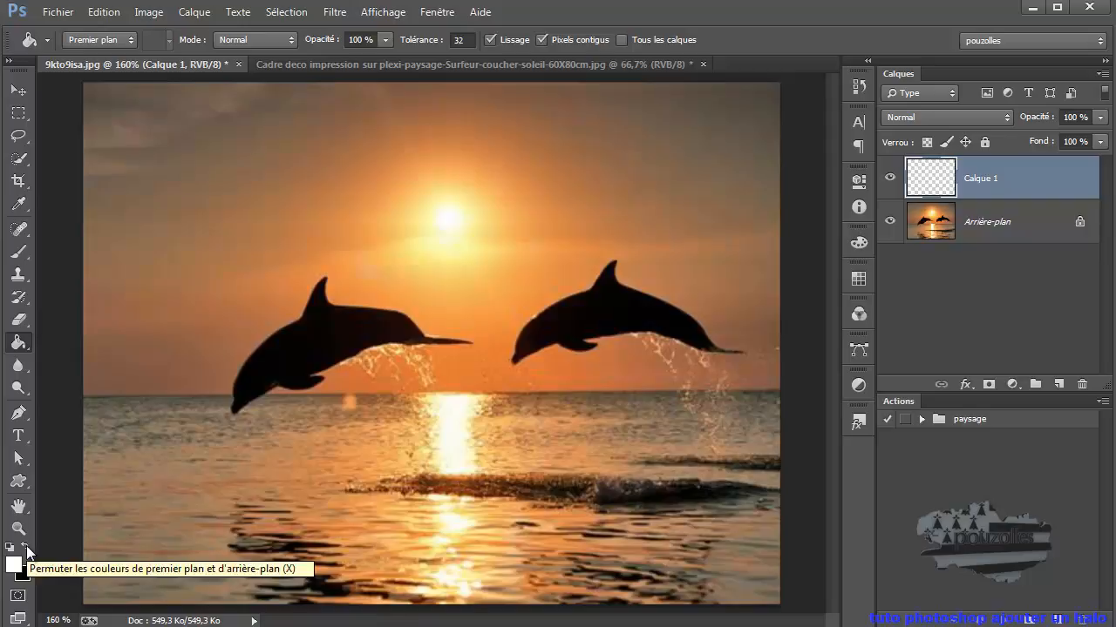
pyautogui.press('x')
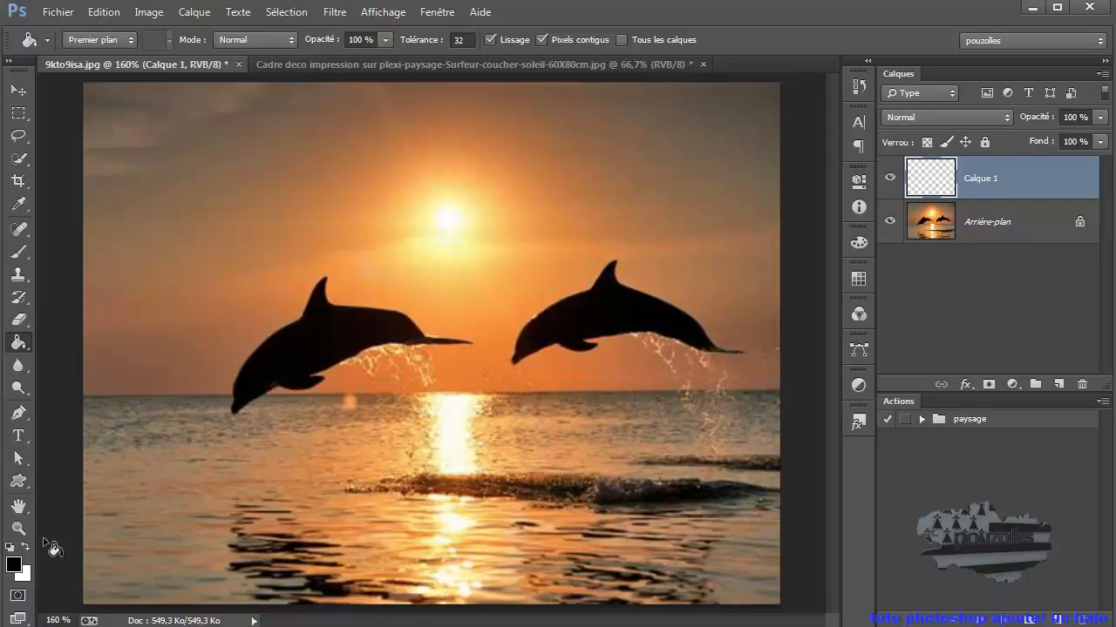
pyautogui.click(136, 458)
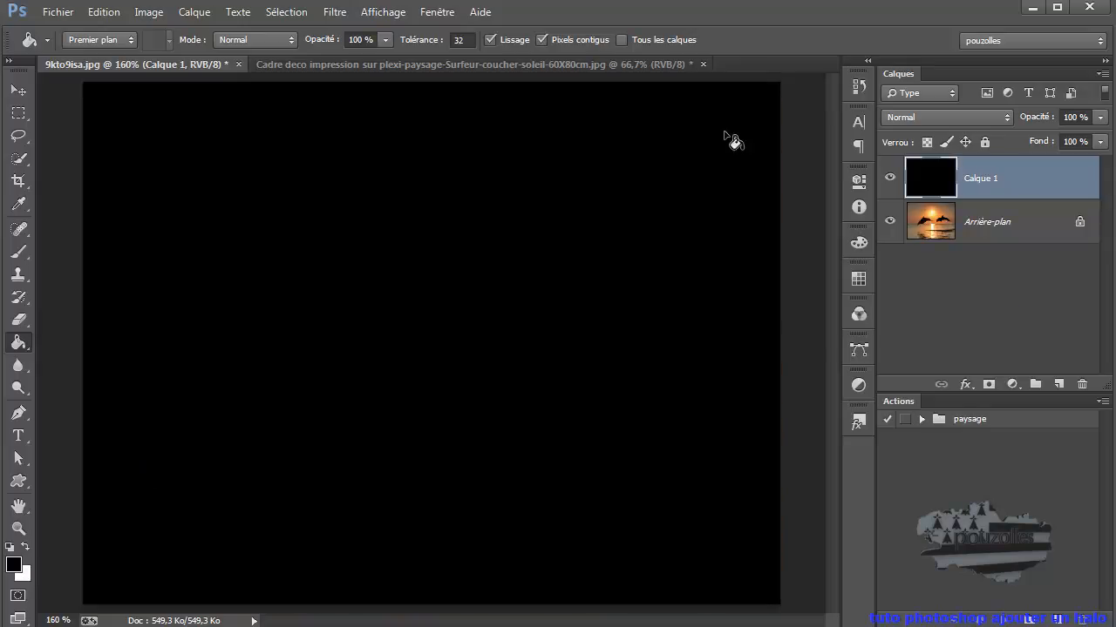
# - Set the blend mode of the black layer Calque 1 to Superposition
pyautogui.click(17, 89)
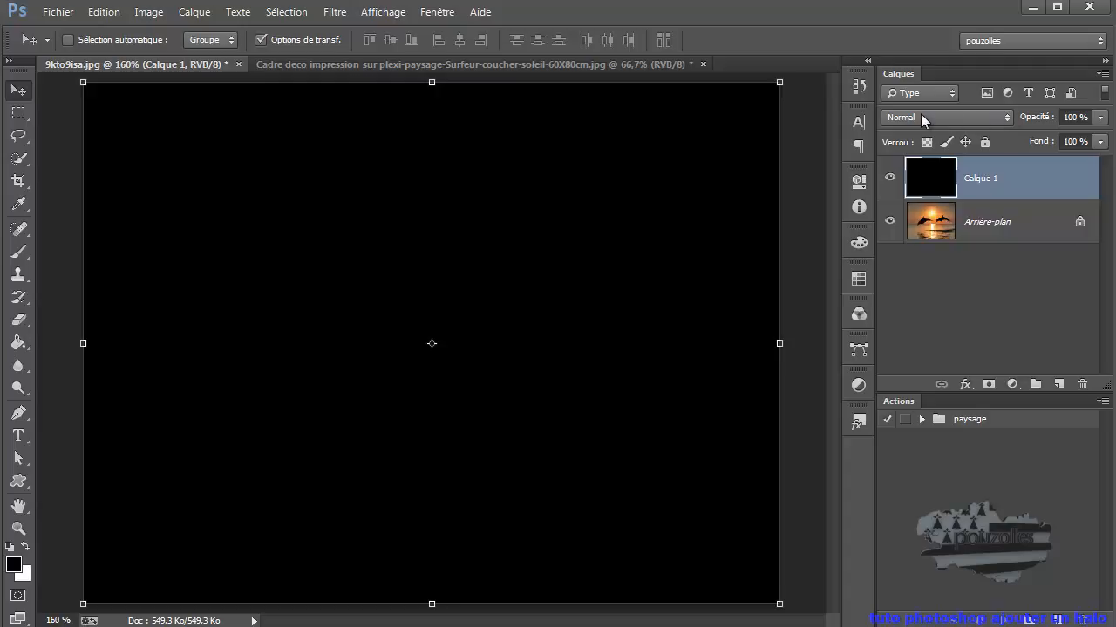
pyautogui.click(950, 117)
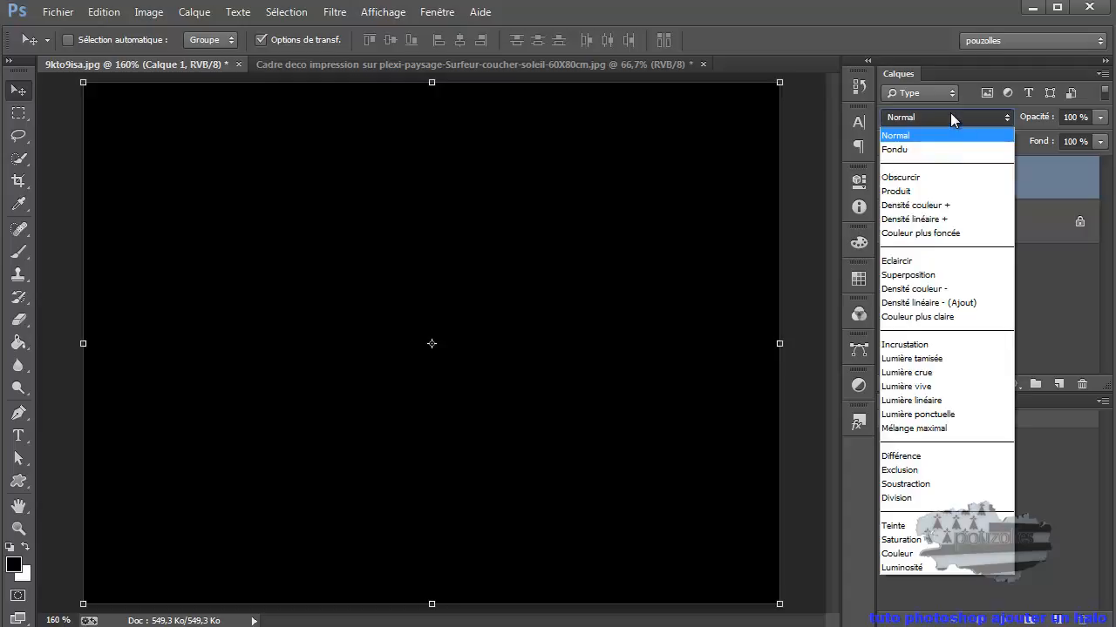
pyautogui.click(947, 280)
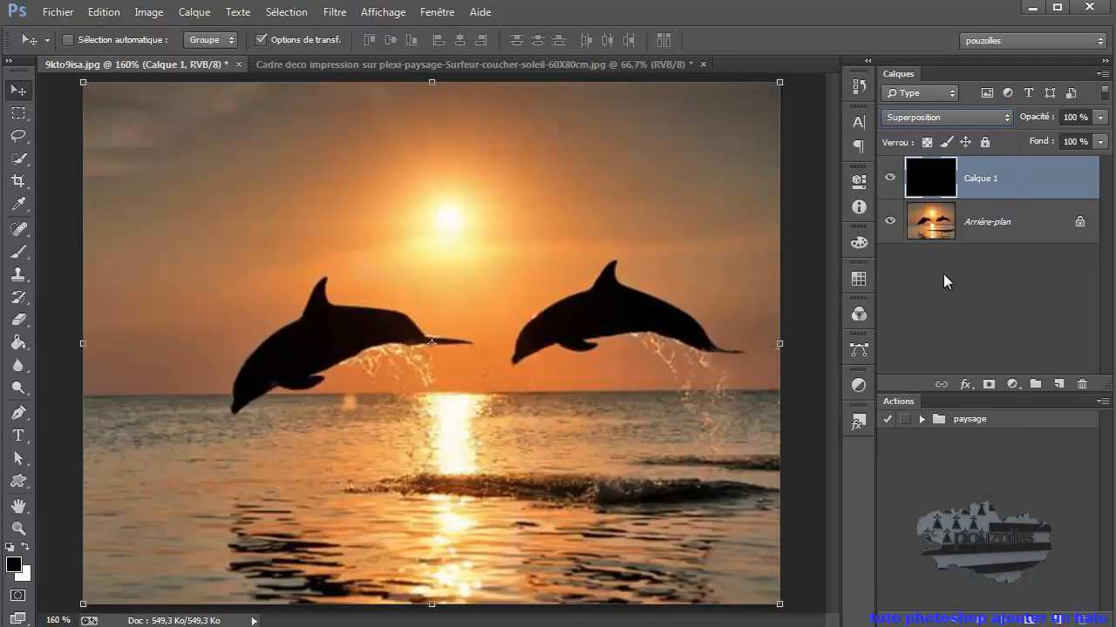
# - Try the Eclaircir and Densité couleur - blend modes on Calque 1 and return to Superposition
pyautogui.click(968, 117)
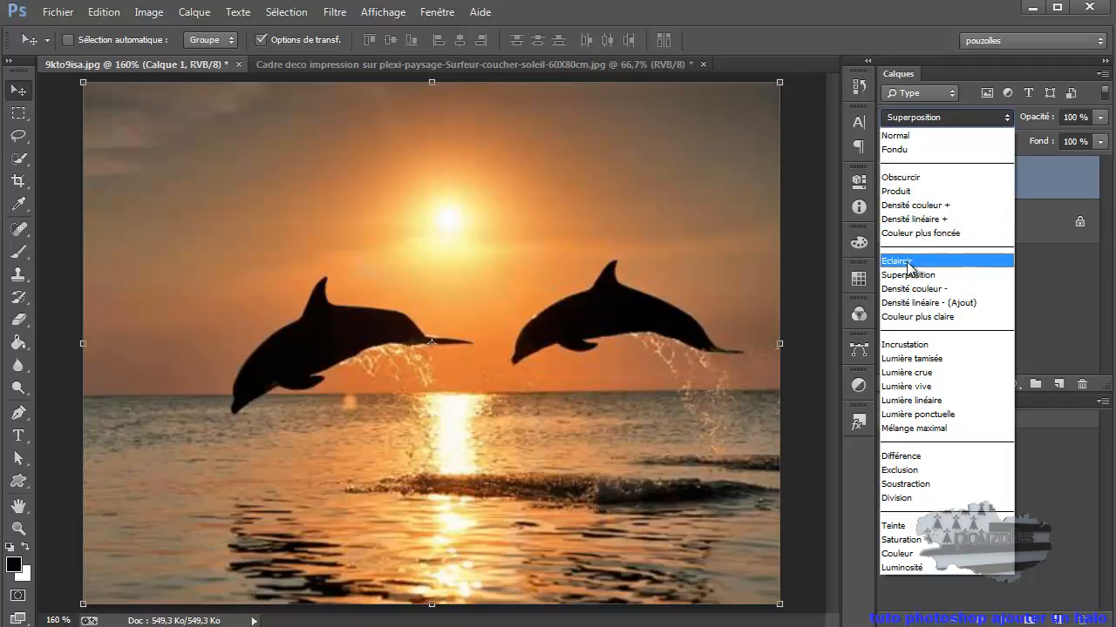
pyautogui.click(906, 263)
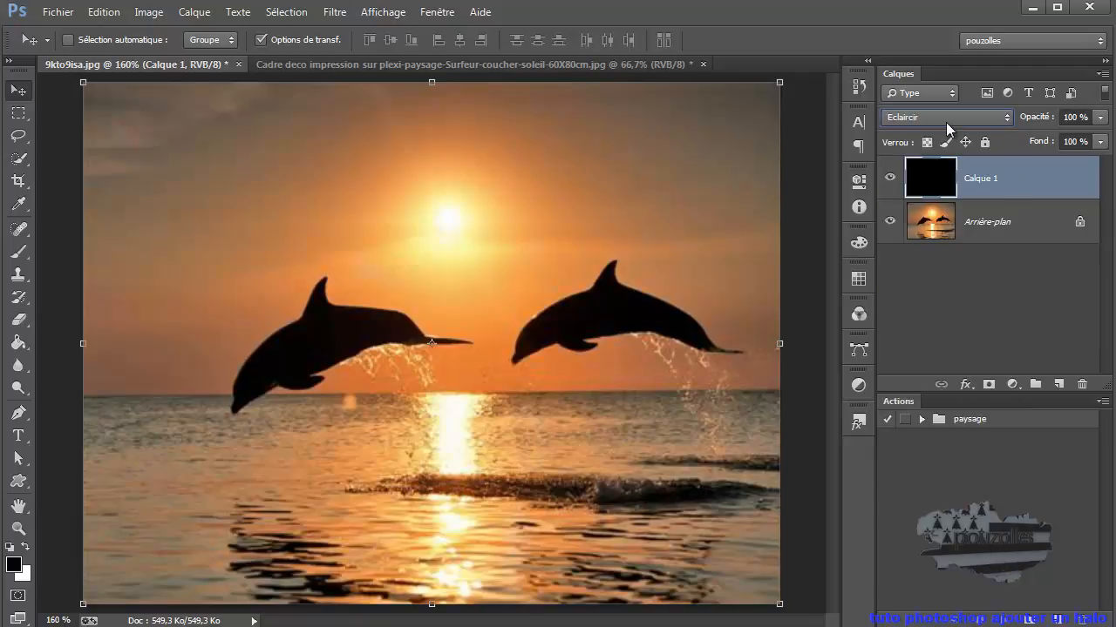
pyautogui.click(945, 119)
pyautogui.click(908, 289)
pyautogui.click(947, 117)
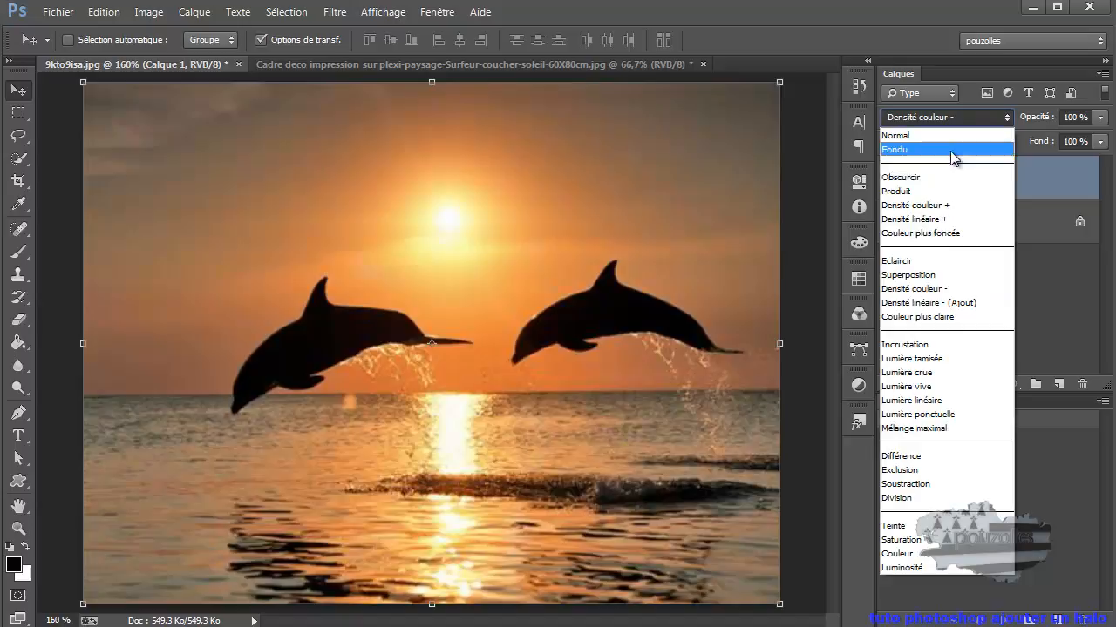
pyautogui.click(916, 276)
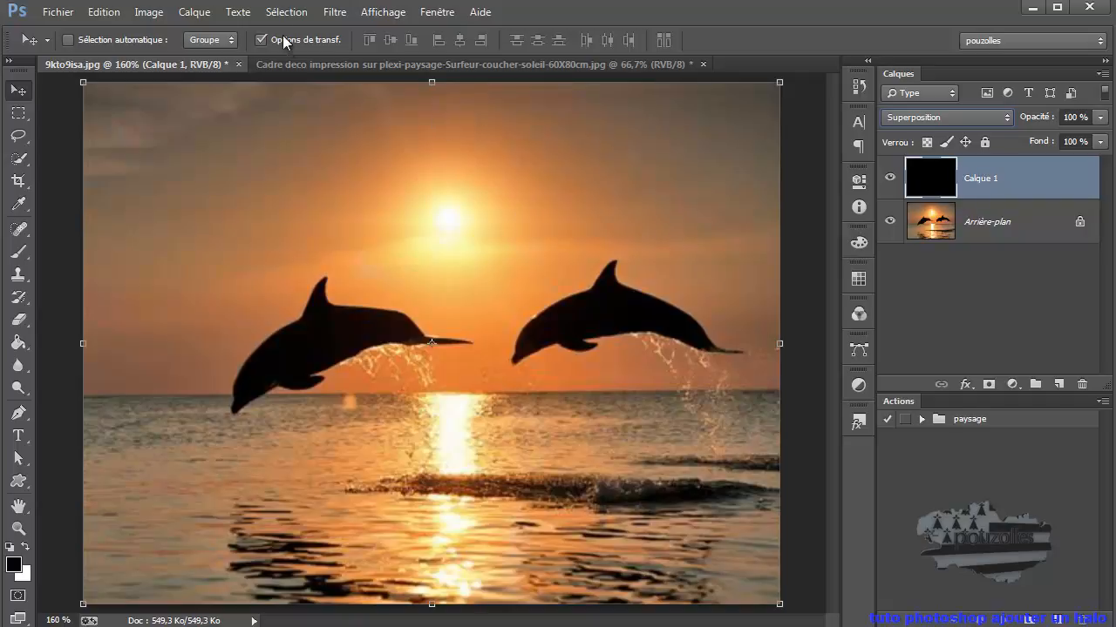
# - Start the Halo render filter on the black layer Calque 1 and set its brightness to 107%
pyautogui.click(331, 13)
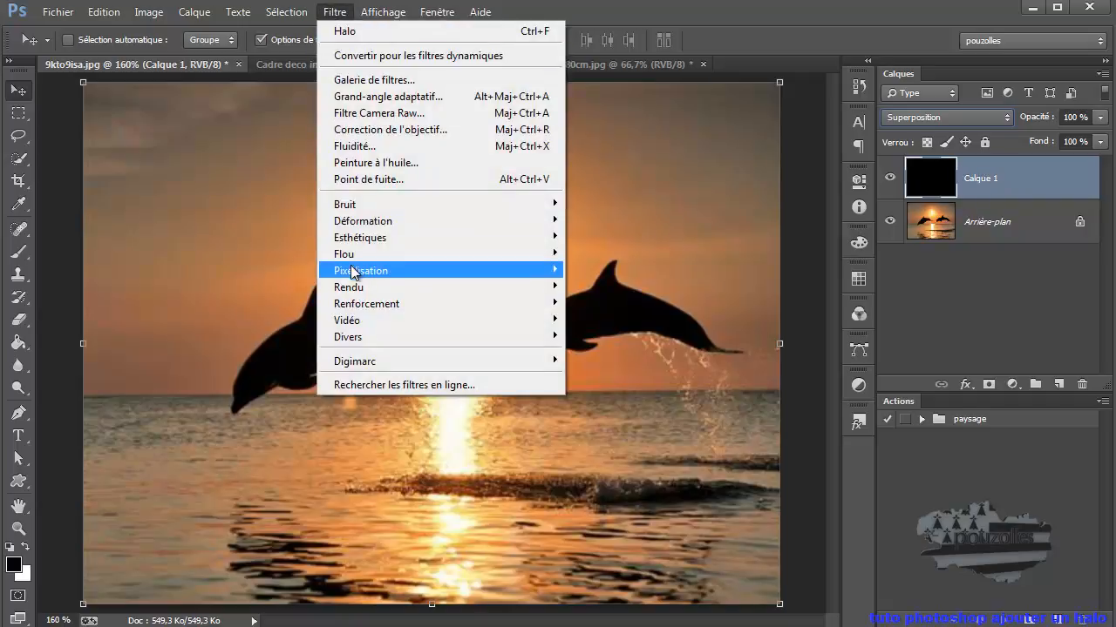
pyautogui.moveTo(328, 288)
pyautogui.click(242, 318)
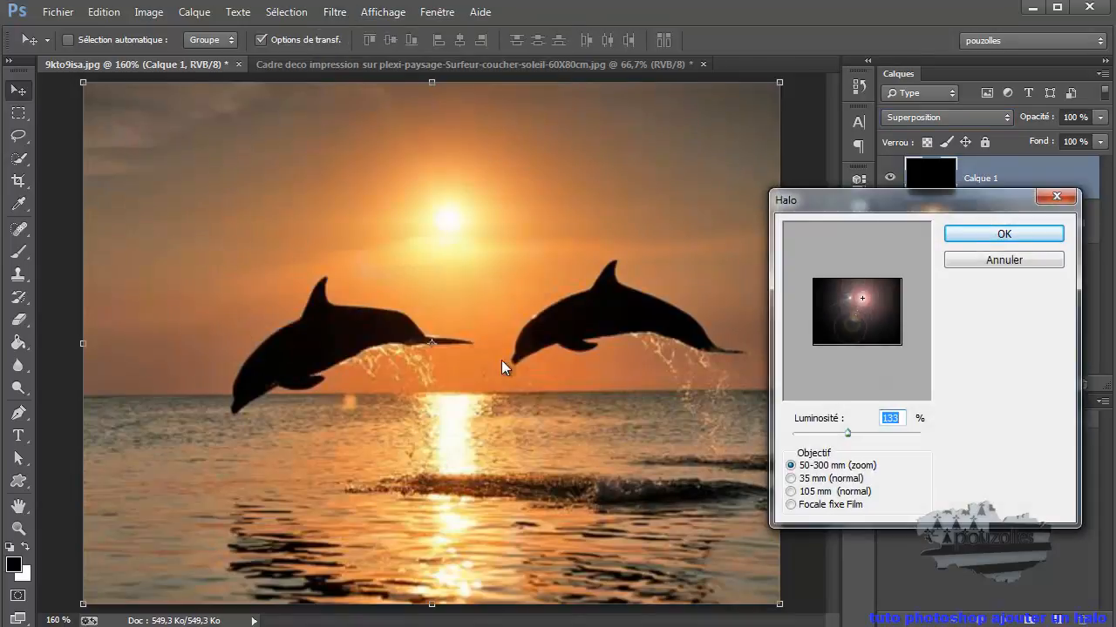
pyautogui.click(838, 433)
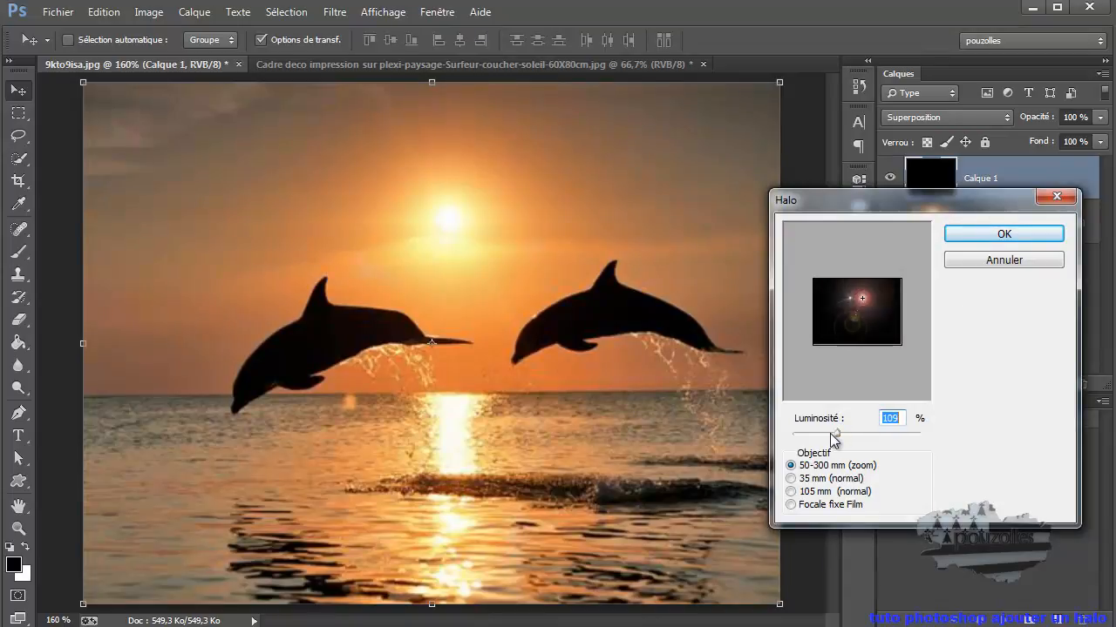
pyautogui.moveTo(832, 432); pyautogui.dragTo(830, 432)
pyautogui.click(837, 433)
# - Preview the 35 mm, 105 mm and Focale fixe Film lens types for the halo and return to 50-300 mm (zoom)
pyautogui.click(791, 478)
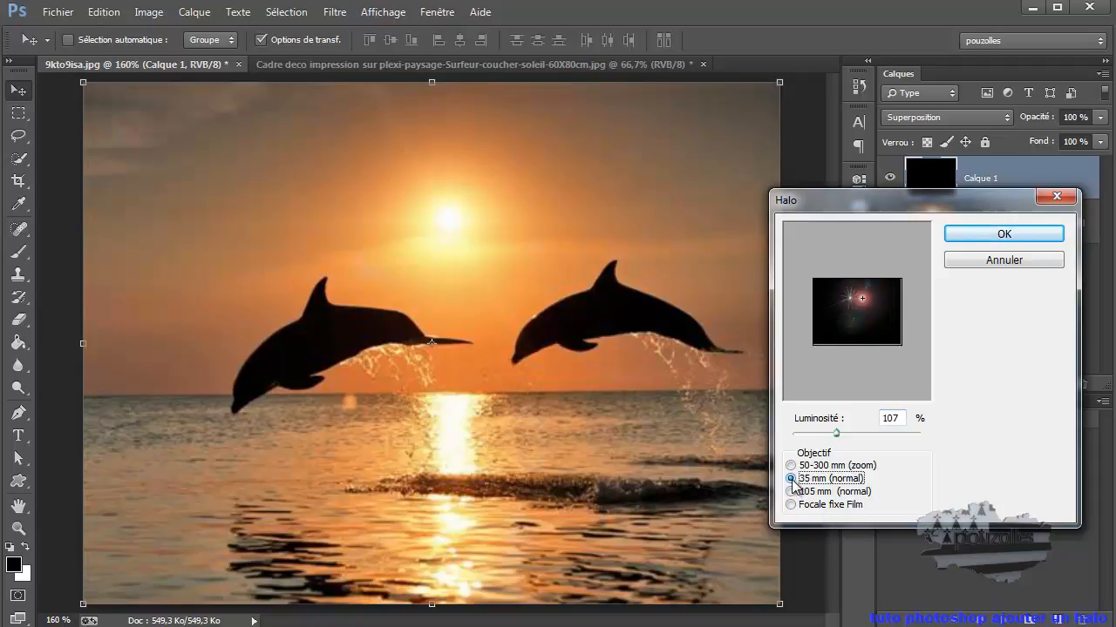
pyautogui.click(791, 492)
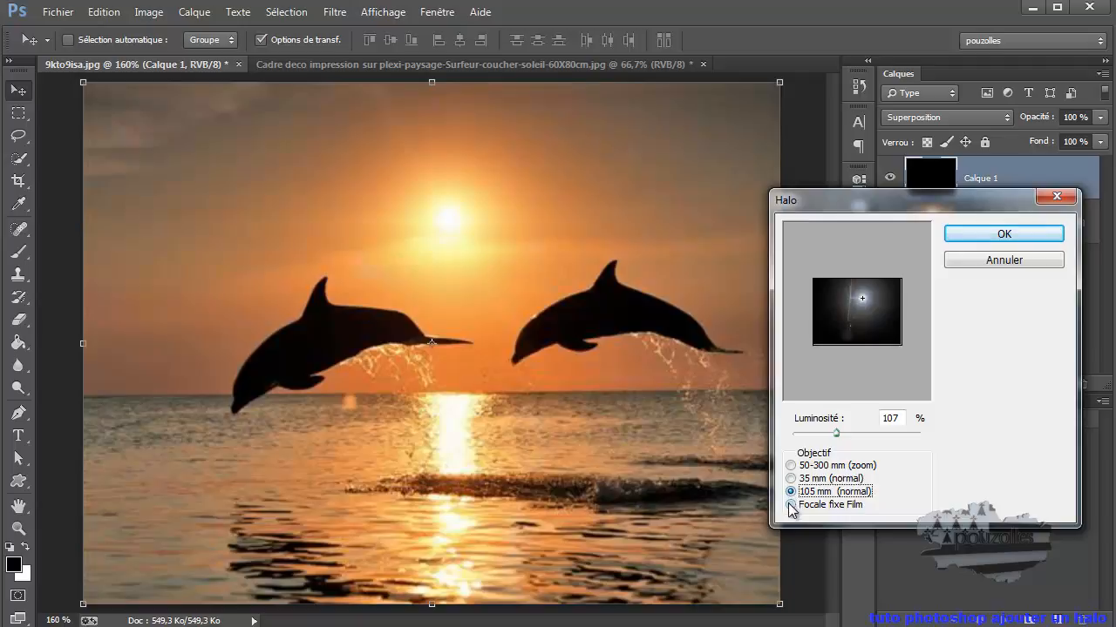
pyautogui.click(790, 506)
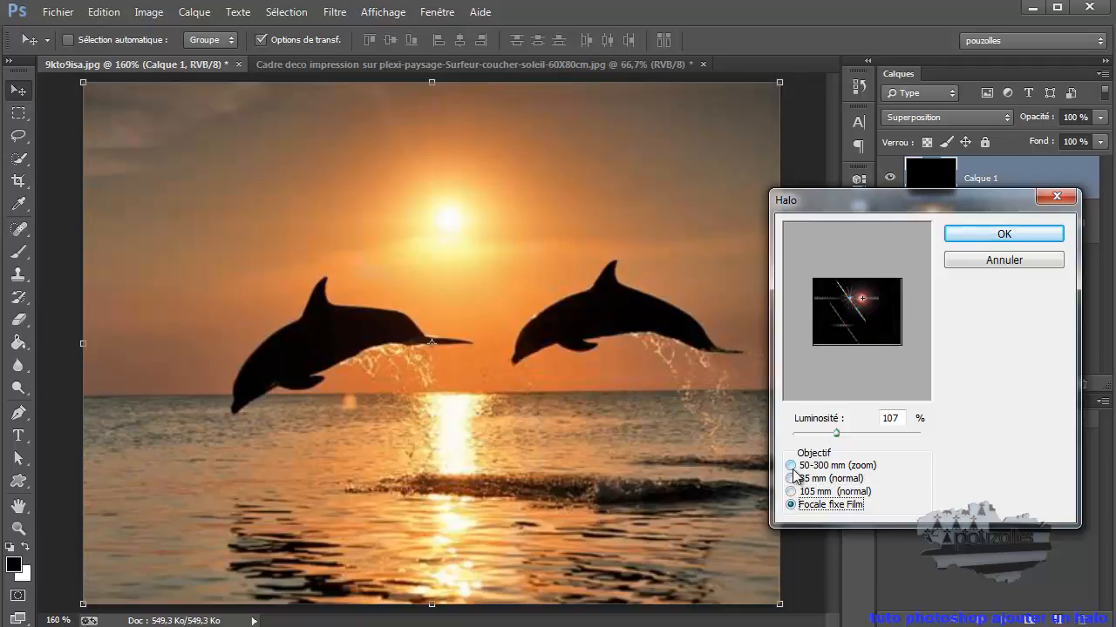
pyautogui.click(791, 479)
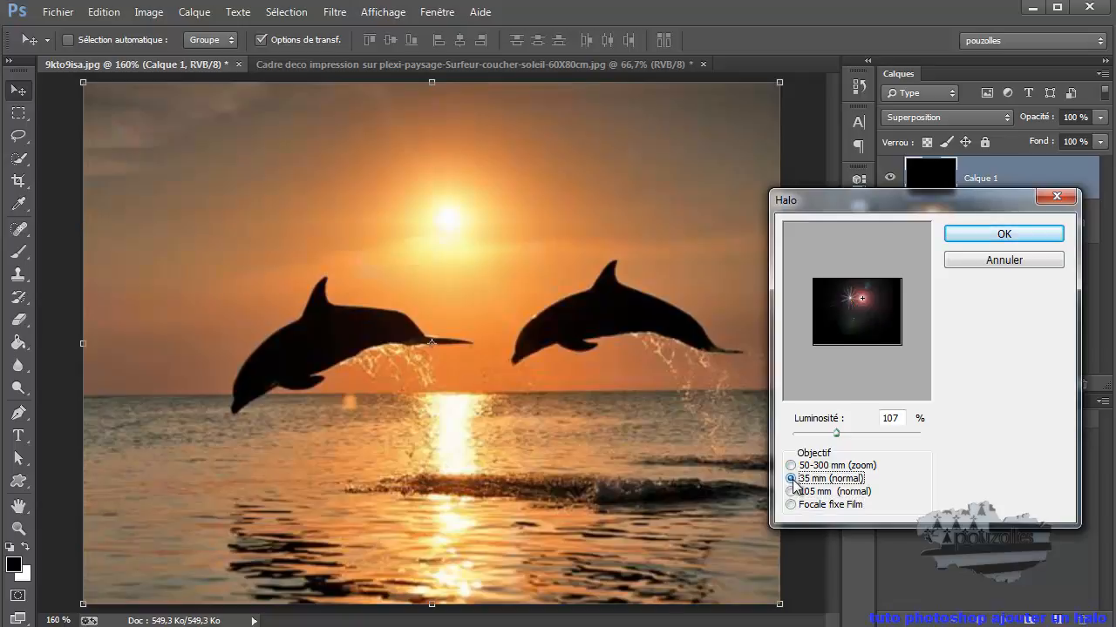
pyautogui.click(791, 492)
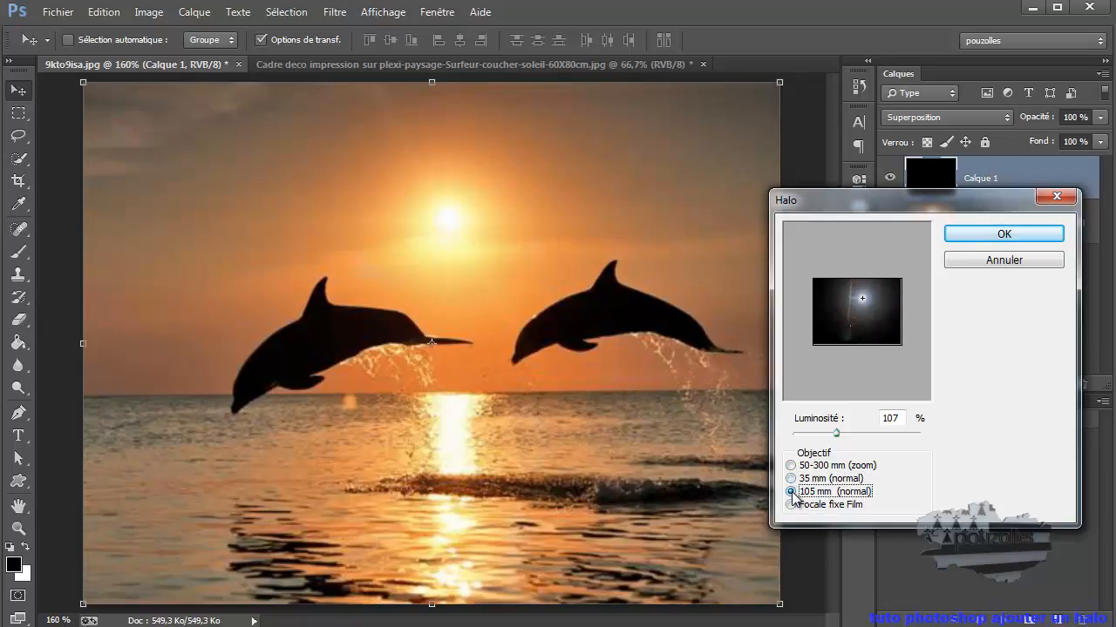
pyautogui.click(790, 466)
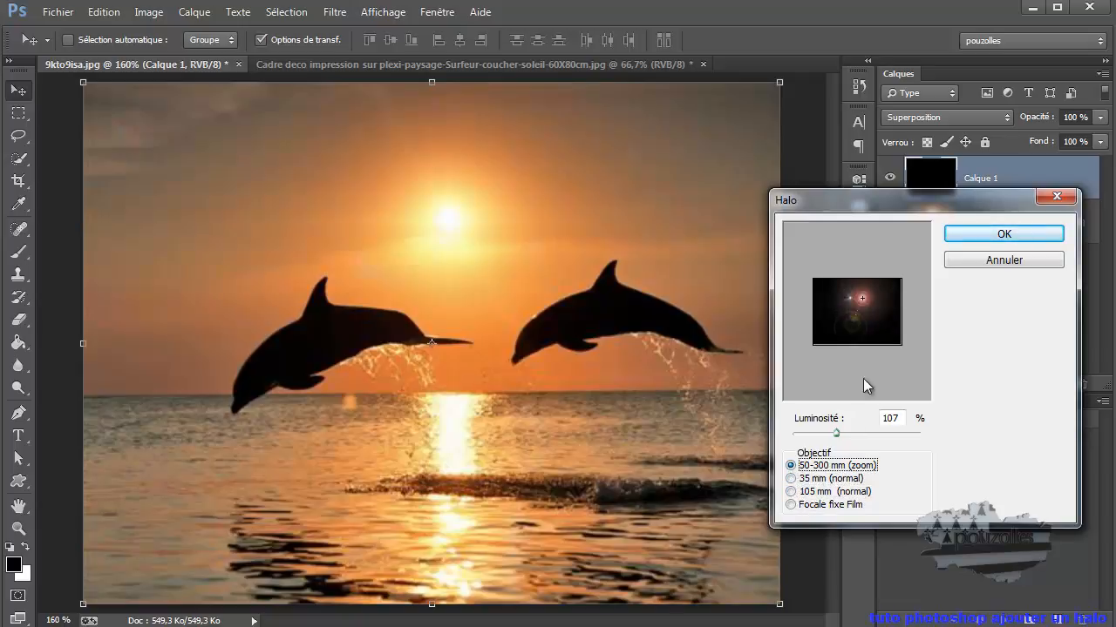
# - Apply the 107% 50-300 mm (zoom) halo to Calque 1 and undo it
pyautogui.click(1004, 234)
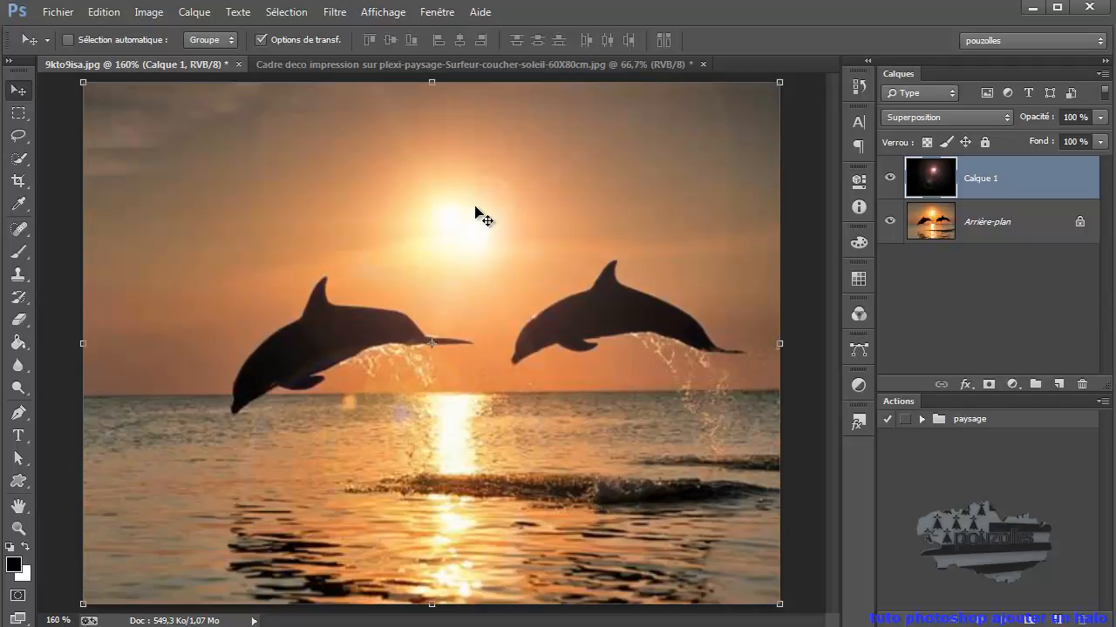
pyautogui.click(104, 11)
pyautogui.click(111, 33)
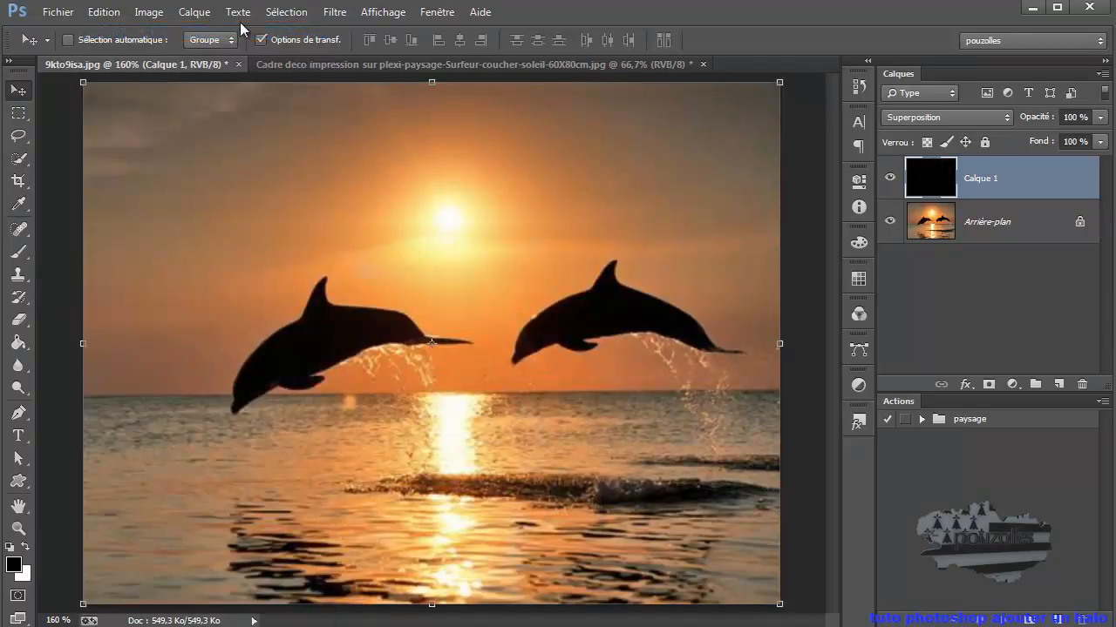
# - Apply the Halo filter to Calque 1 at 107% with the 50-300 mm (zoom) lens, placing the flare left of the sun
pyautogui.click(335, 12)
pyautogui.moveTo(379, 295)
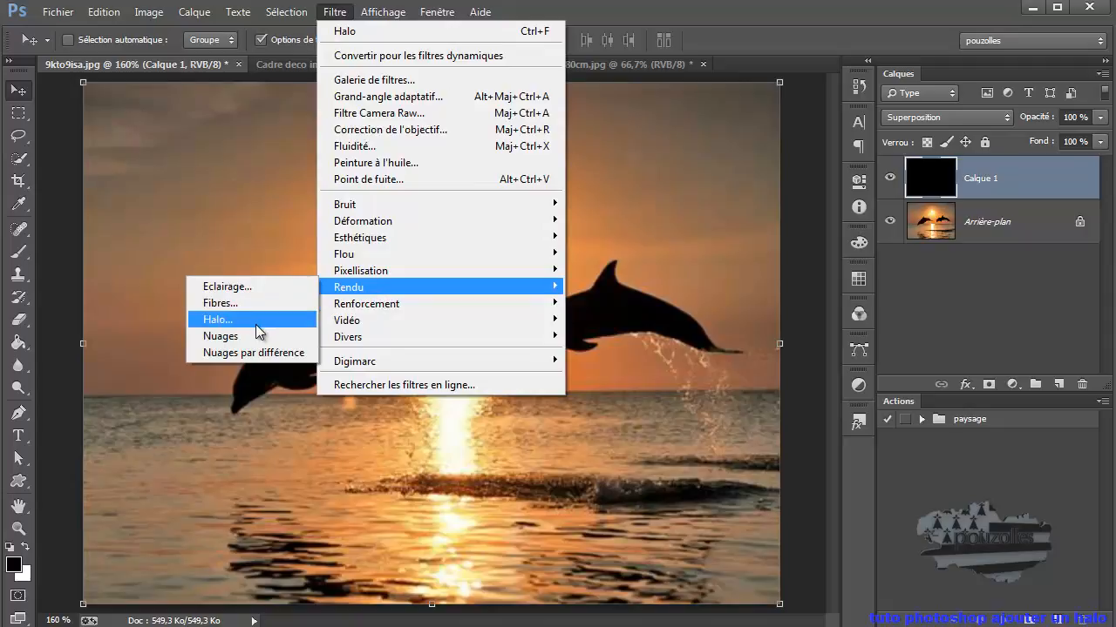
pyautogui.click(220, 319)
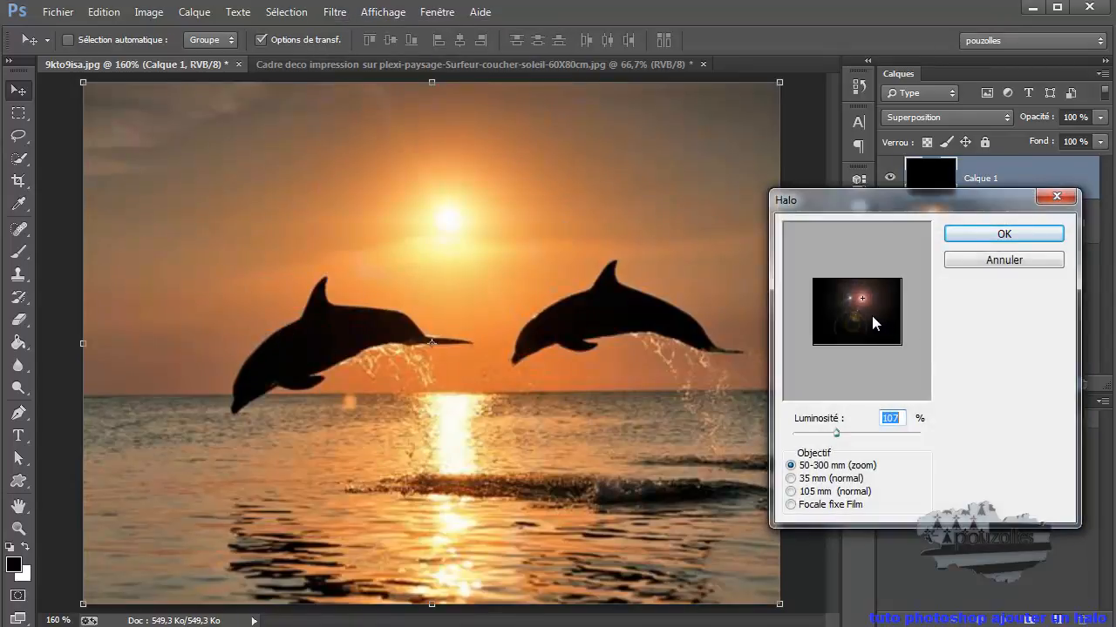
pyautogui.click(863, 299)
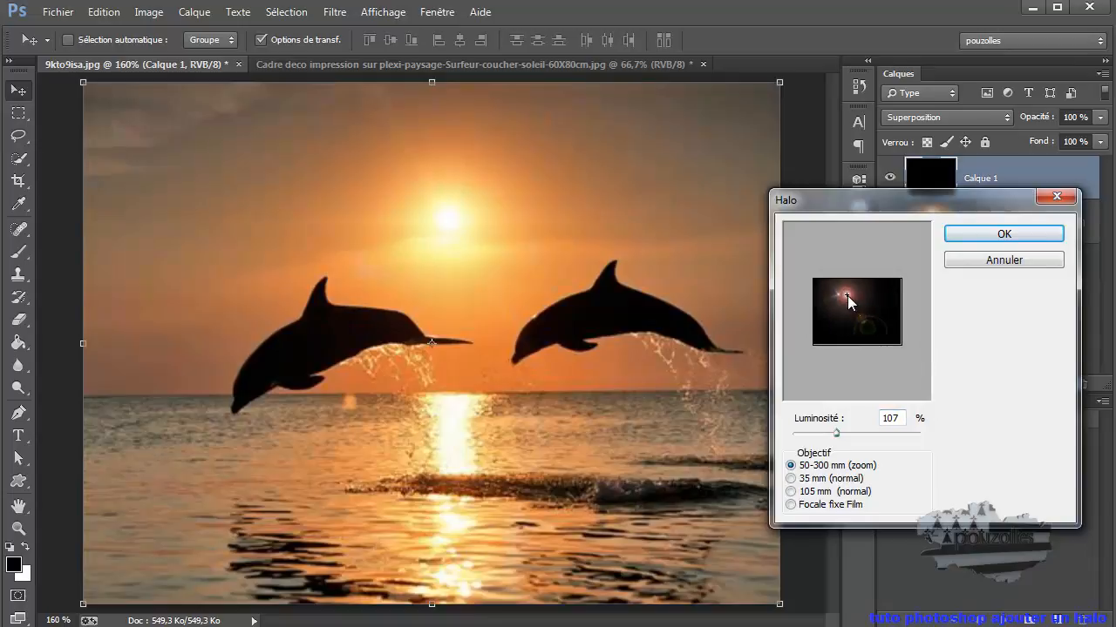
pyautogui.moveTo(842, 297); pyautogui.dragTo(834, 300)
pyautogui.click(1027, 237)
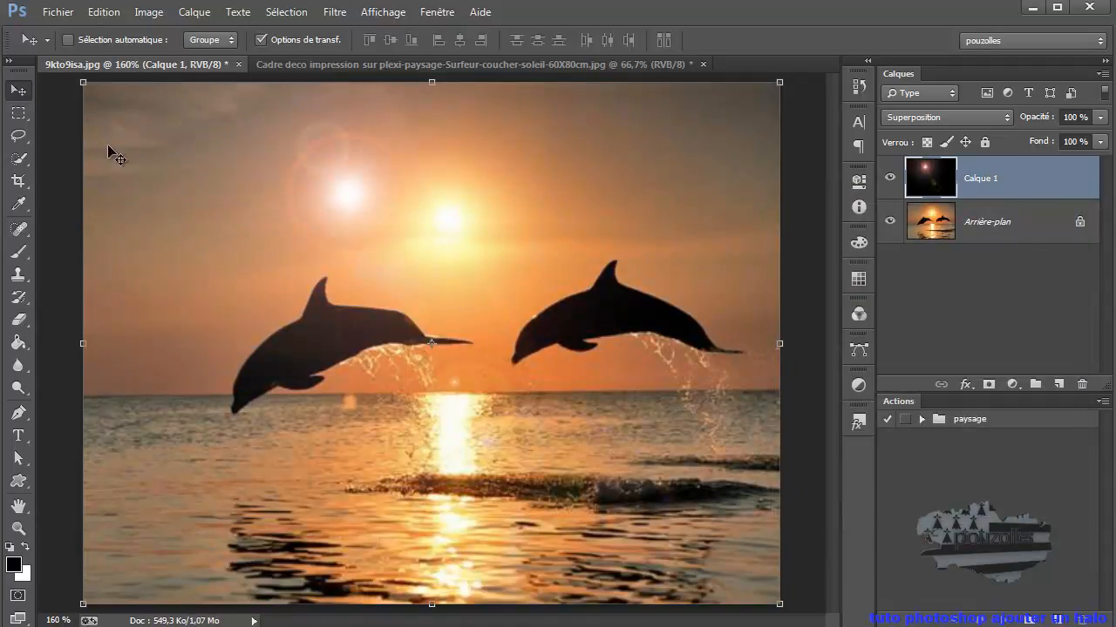
# - Move the halo layer onto the sun, rotate it about 76.83° and realign the flare with the sun
pyautogui.moveTo(344, 200); pyautogui.dragTo(451, 249)
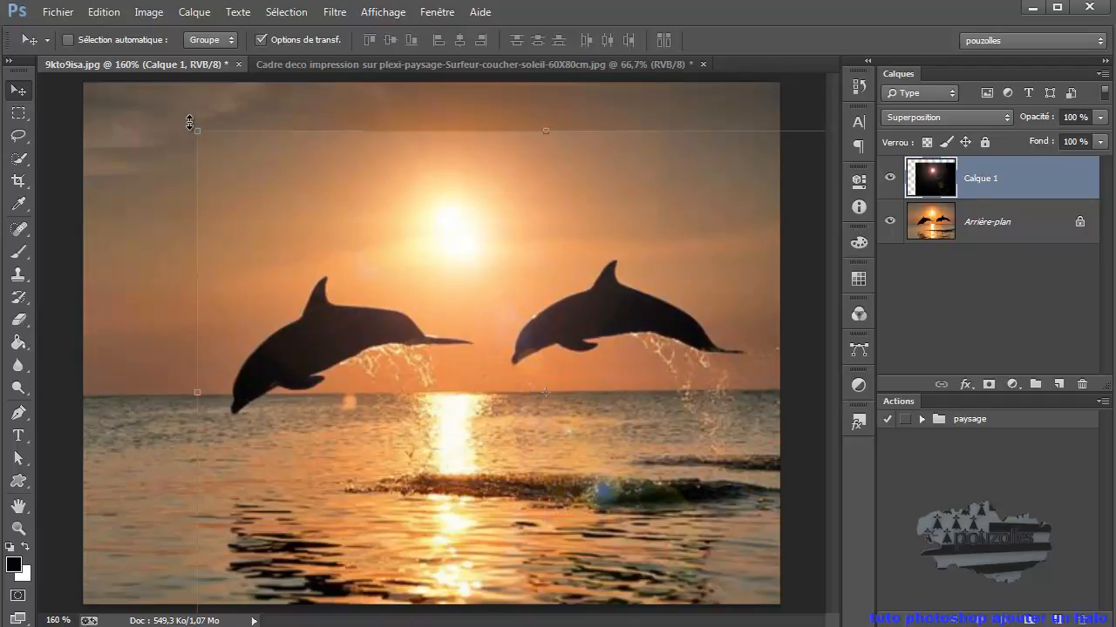
pyautogui.moveTo(191, 116); pyautogui.dragTo(638, 192)
pyautogui.moveTo(675, 281); pyautogui.dragTo(456, 240)
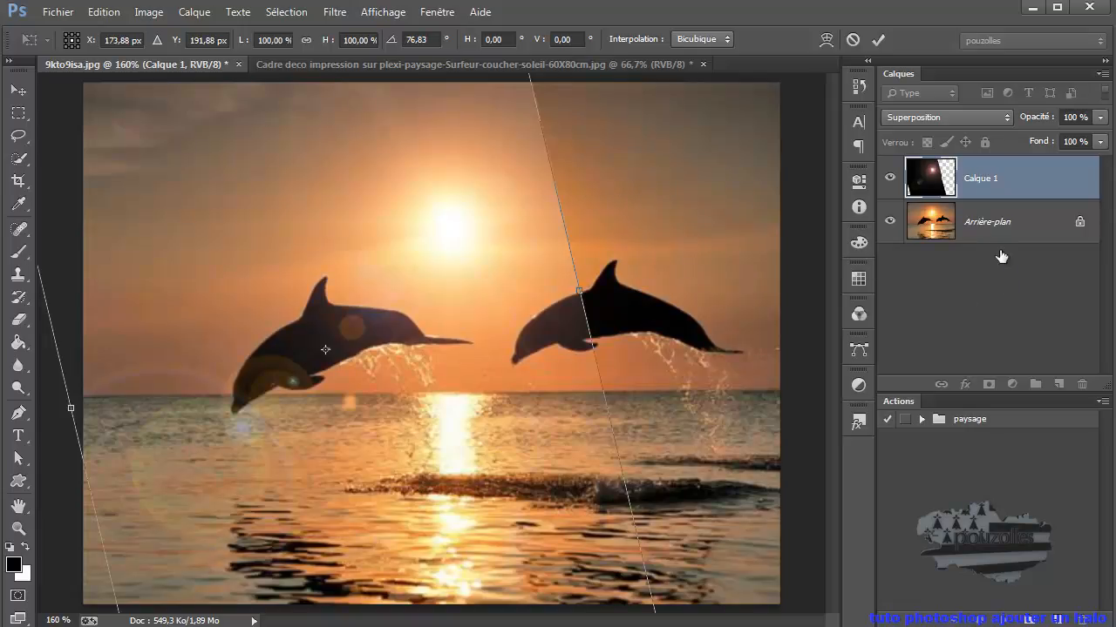
pyautogui.click(878, 40)
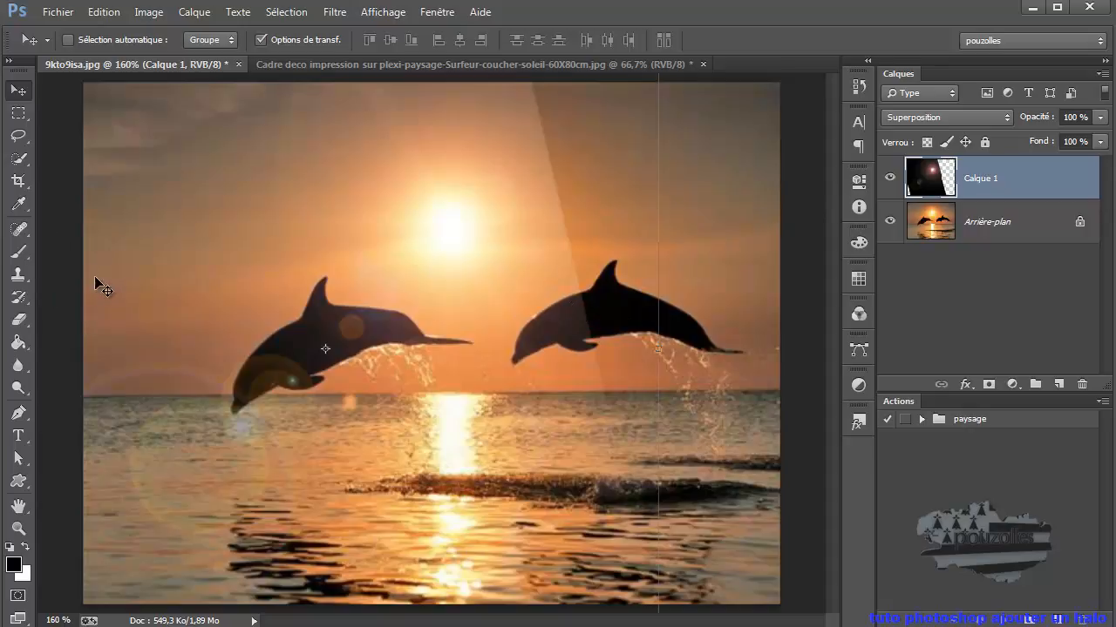
# - Add a layer mask to Calque 1 and set the brush to about 212 px diameter and 8% hardness
pyautogui.click(988, 385)
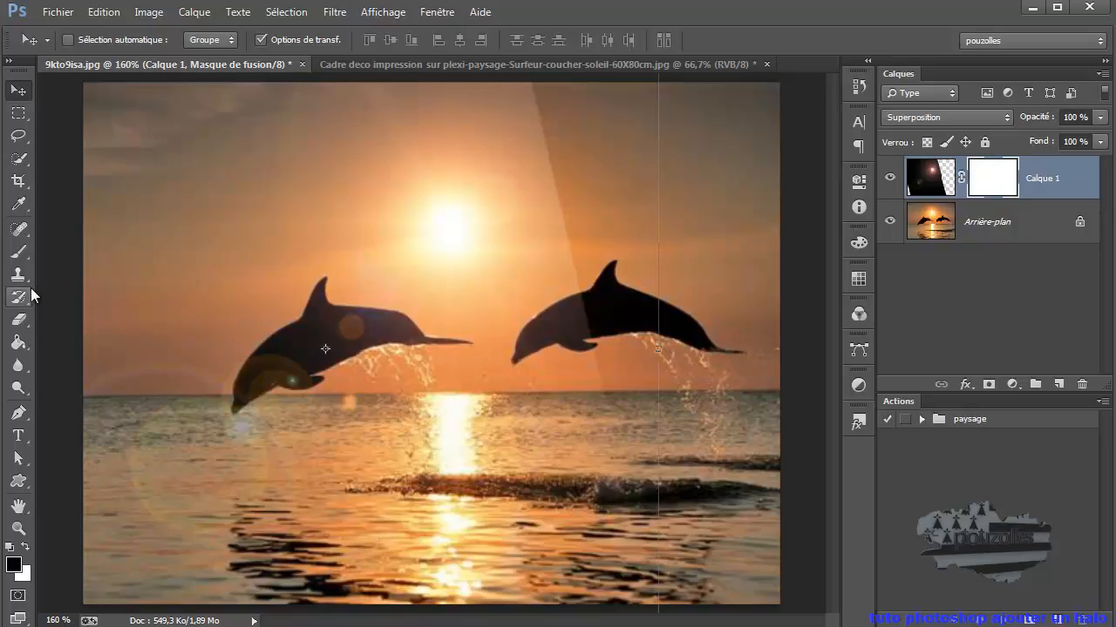
pyautogui.click(19, 252)
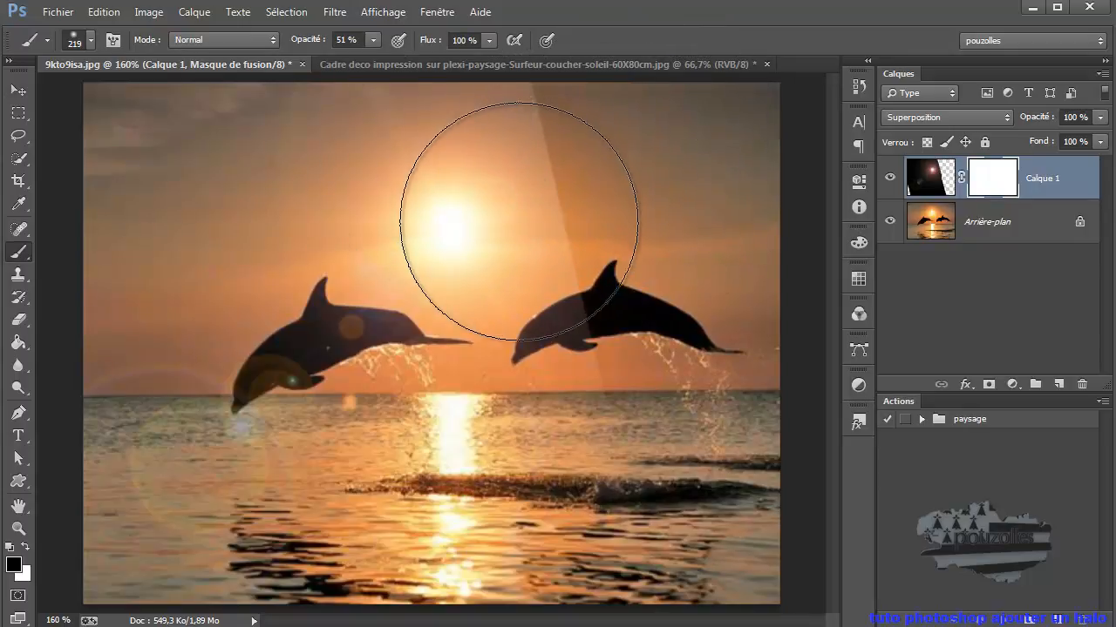
pyautogui.keyDown('alt'); pyautogui.rightClick(512, 230); pyautogui.keyUp('alt')
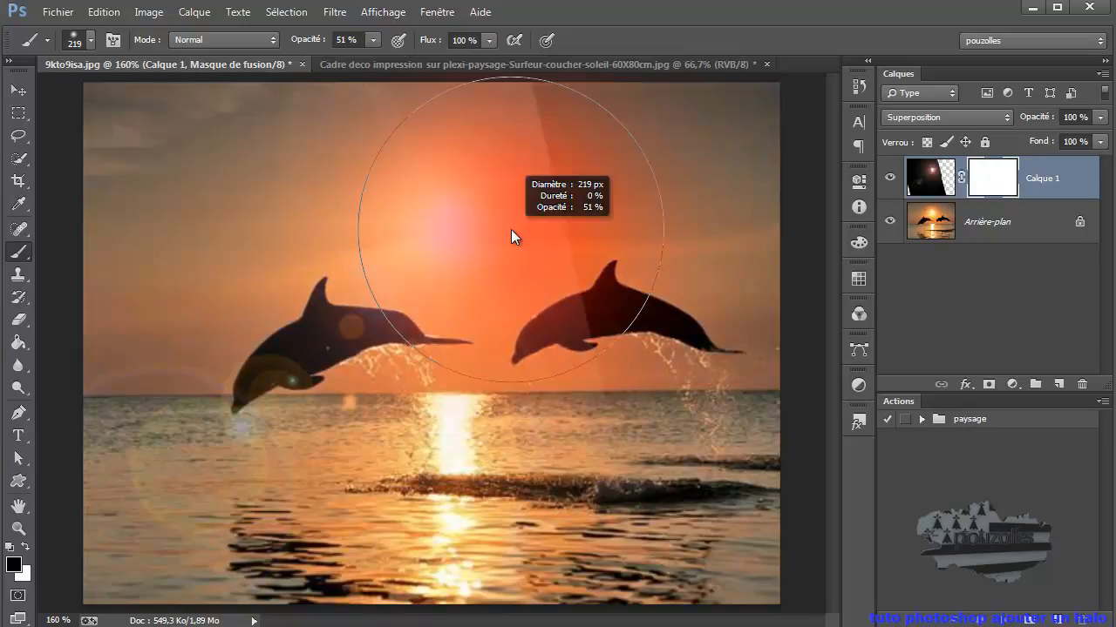
pyautogui.moveTo(511, 229)
pyautogui.mouseDown()
pyautogui.moveTo(503, 250)
pyautogui.moveTo(516, 386)
pyautogui.moveTo(506, 263)
pyautogui.mouseUp()
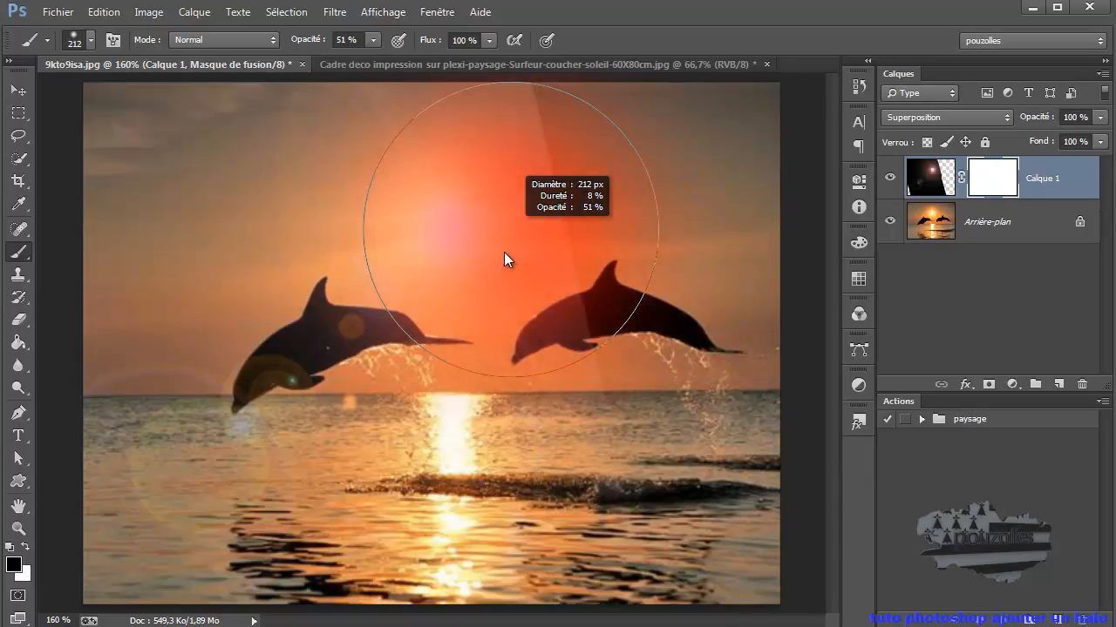
pyautogui.moveTo(504, 252); pyautogui.dragTo(505, 252)
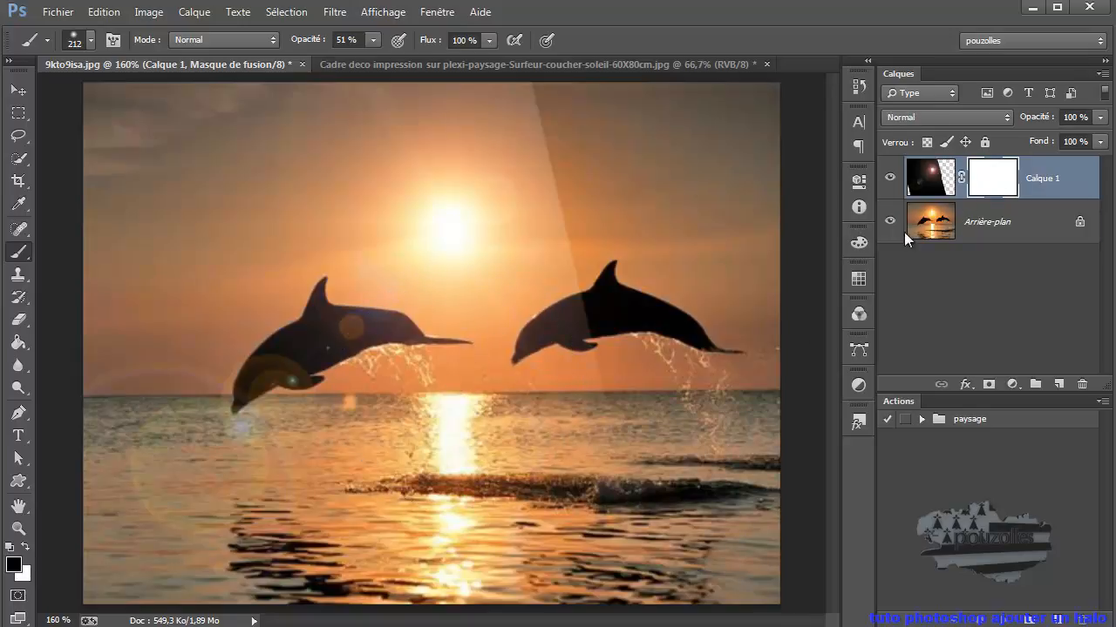
# - Paint black at 51% opacity on Calque 1's mask to hide the halo layer's hard edge around the right dolphin
pyautogui.click(944, 227)
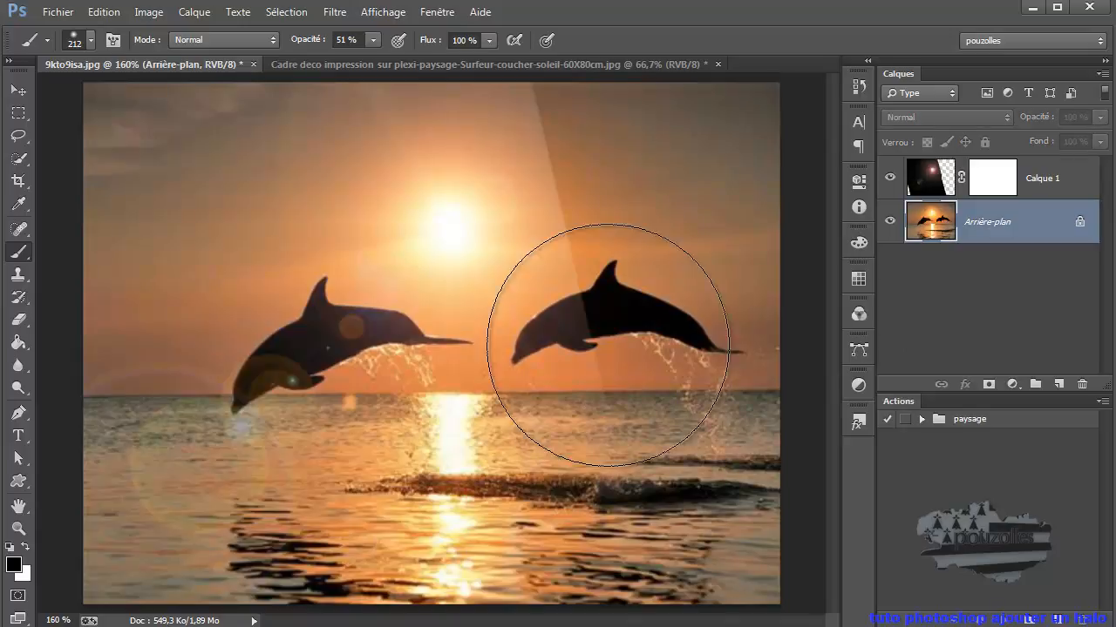
pyautogui.scroll(-4, 443, 394)
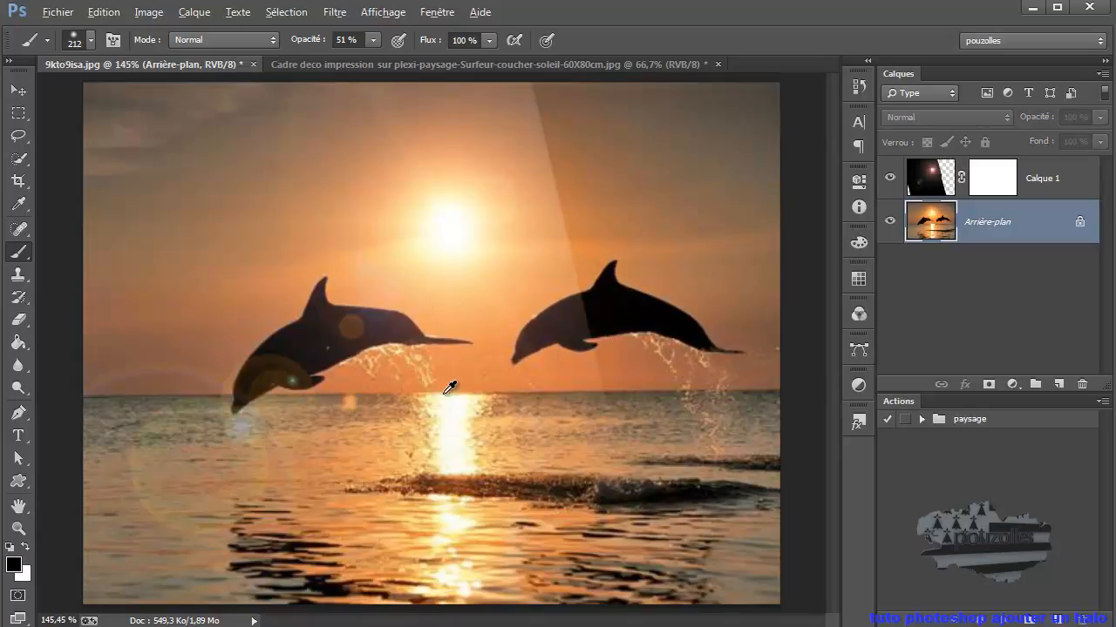
pyautogui.scroll(-1, 451, 388)
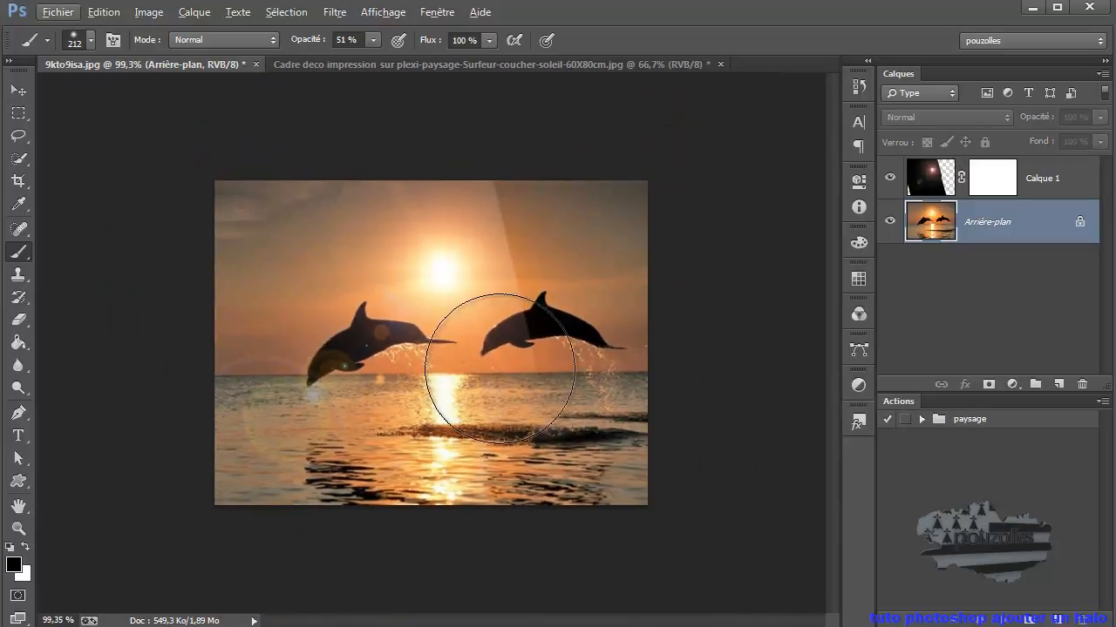
pyautogui.click(991, 185)
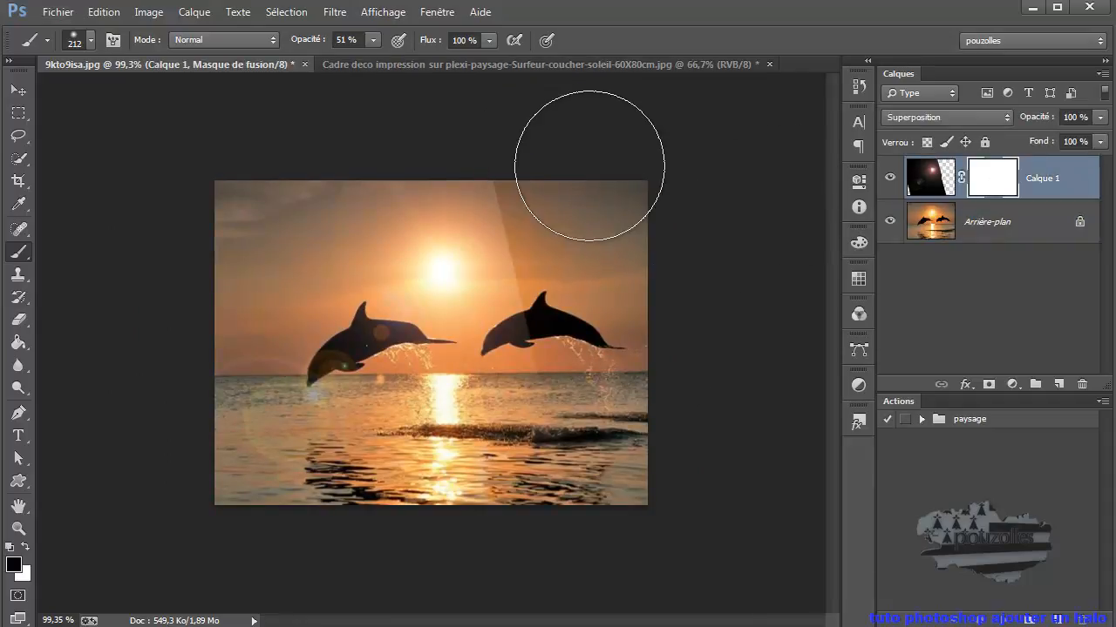
pyautogui.moveTo(564, 184)
pyautogui.mouseDown()
pyautogui.moveTo(590, 189)
pyautogui.moveTo(562, 246)
pyautogui.moveTo(533, 167)
pyautogui.moveTo(597, 199)
pyautogui.moveTo(560, 287)
pyautogui.moveTo(561, 334)
pyautogui.moveTo(526, 192)
pyautogui.moveTo(541, 204)
pyautogui.moveTo(578, 362)
pyautogui.moveTo(547, 374)
pyautogui.moveTo(552, 453)
pyautogui.moveTo(561, 386)
pyautogui.moveTo(526, 450)
pyautogui.moveTo(448, 485)
pyautogui.moveTo(665, 416)
pyautogui.moveTo(651, 439)
pyautogui.moveTo(705, 413)
pyautogui.mouseUp()
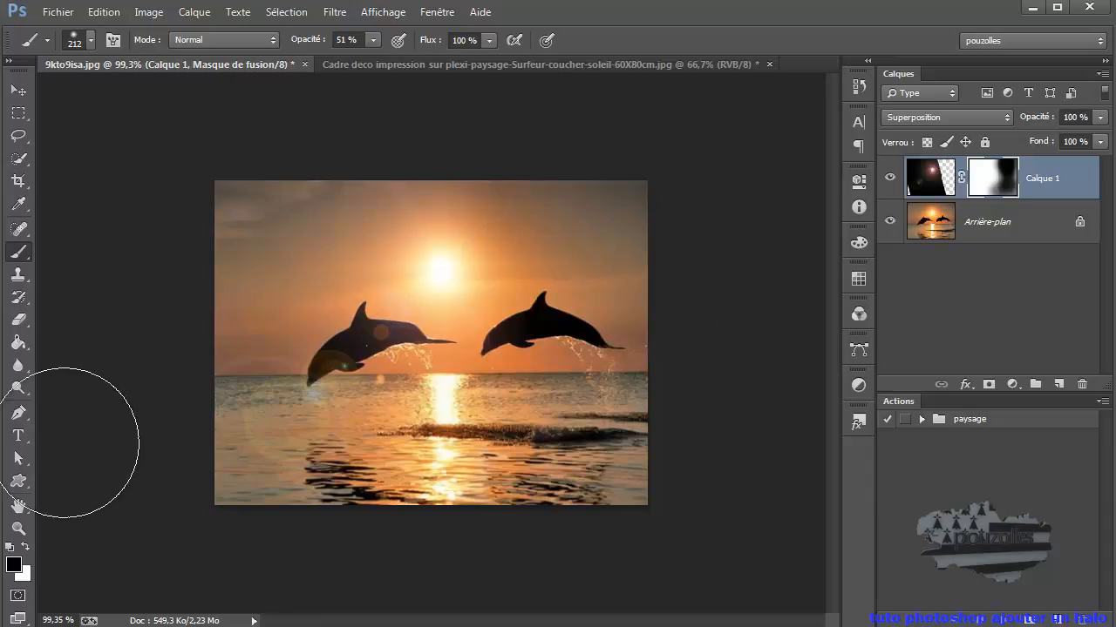
pyautogui.doubleClick(19, 507)
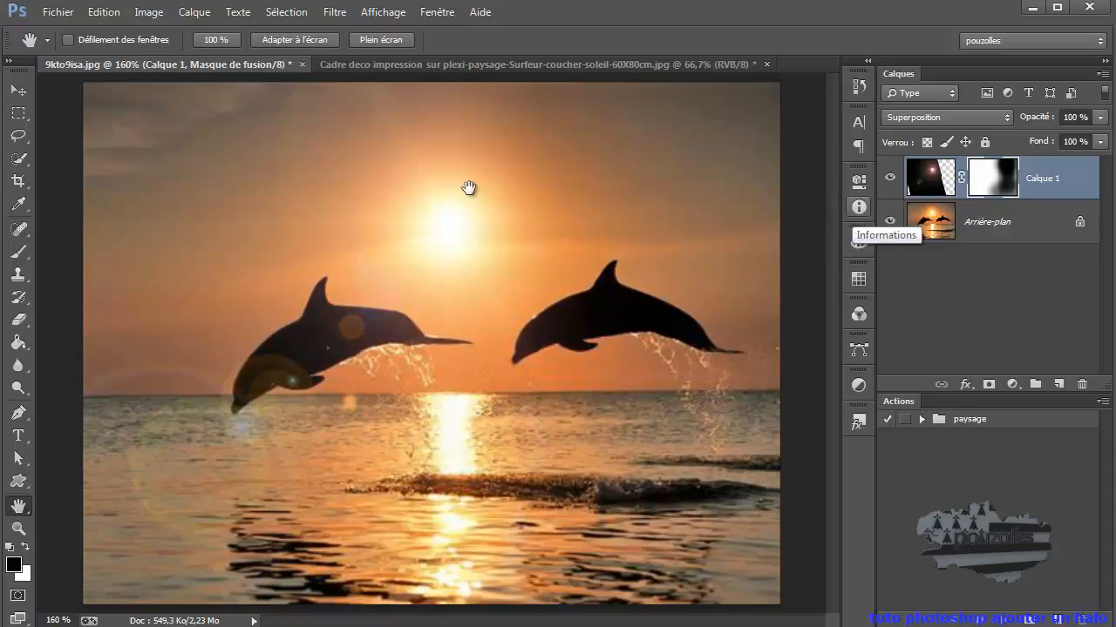
# - Switch to the surfer sunset photo, add a new layer and fill it with black
pyautogui.click(395, 64)
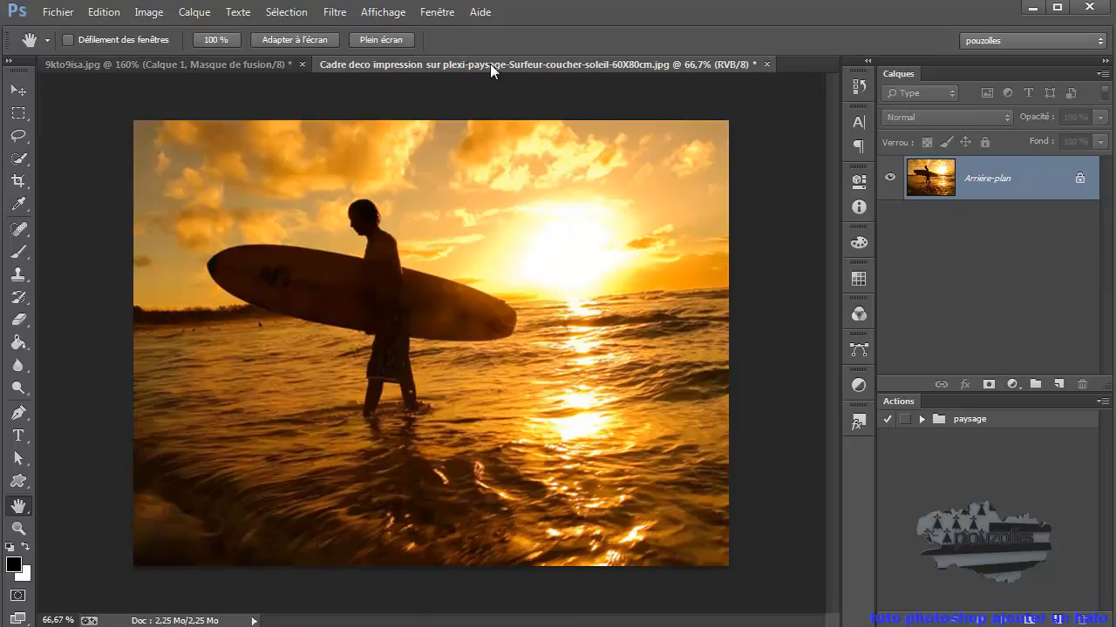
pyautogui.click(1060, 385)
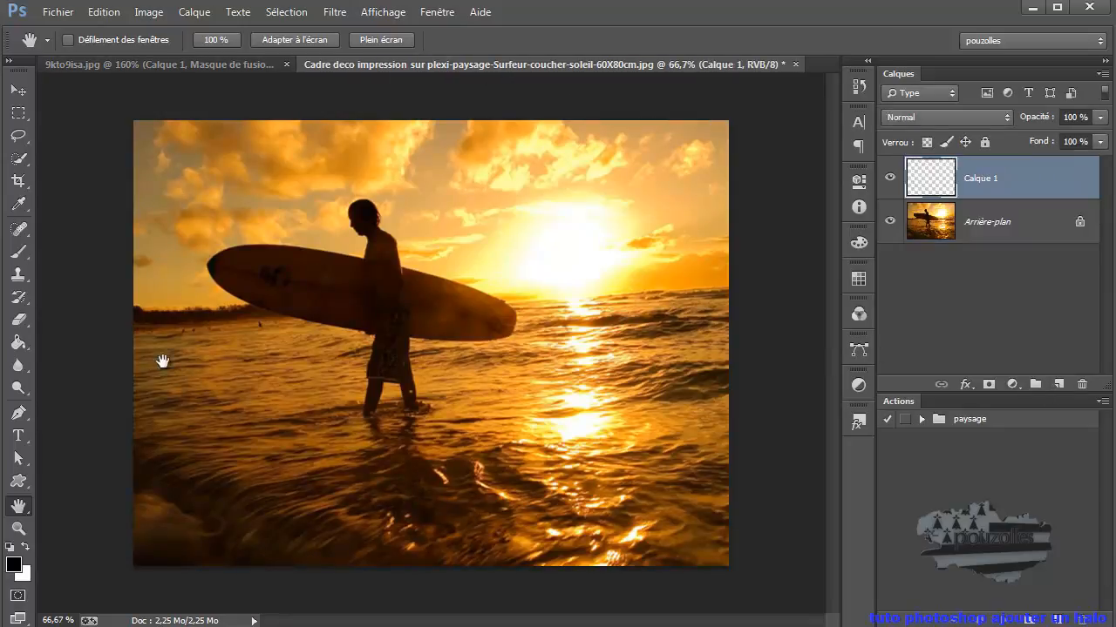
pyautogui.click(18, 343)
pyautogui.click(347, 357)
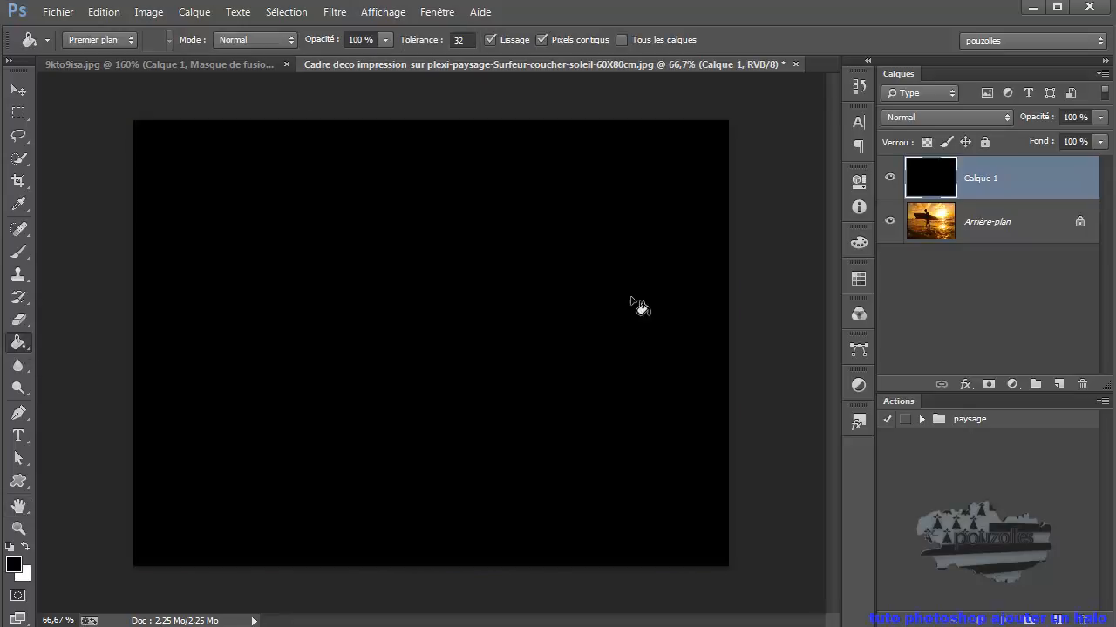
# - Set the blend mode of the surfer photo's black layer to Superposition
pyautogui.click(924, 119)
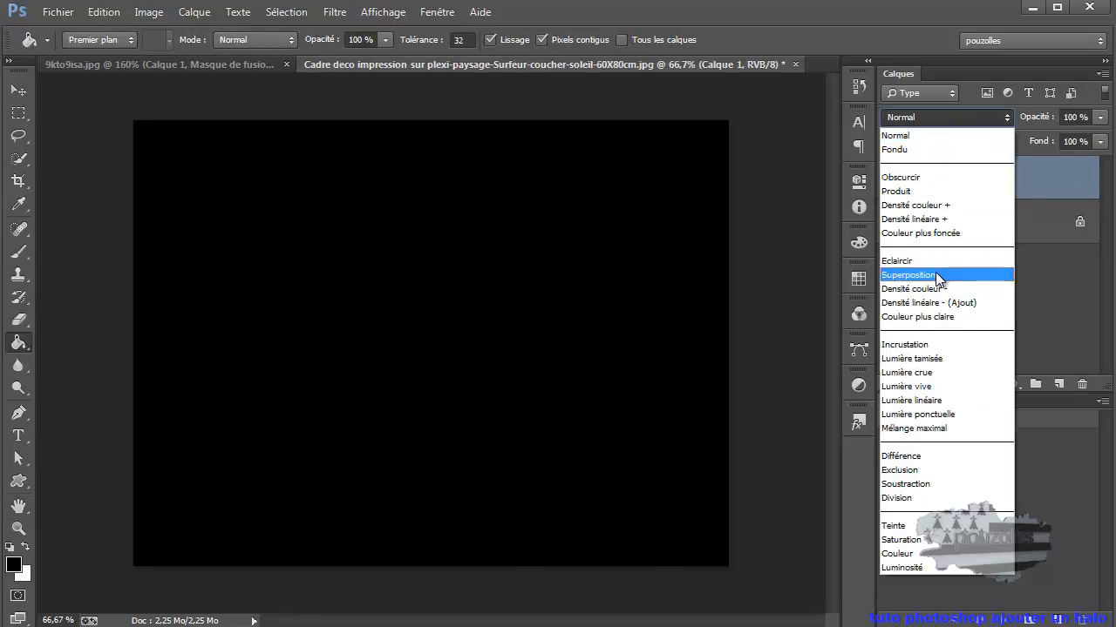
pyautogui.click(935, 272)
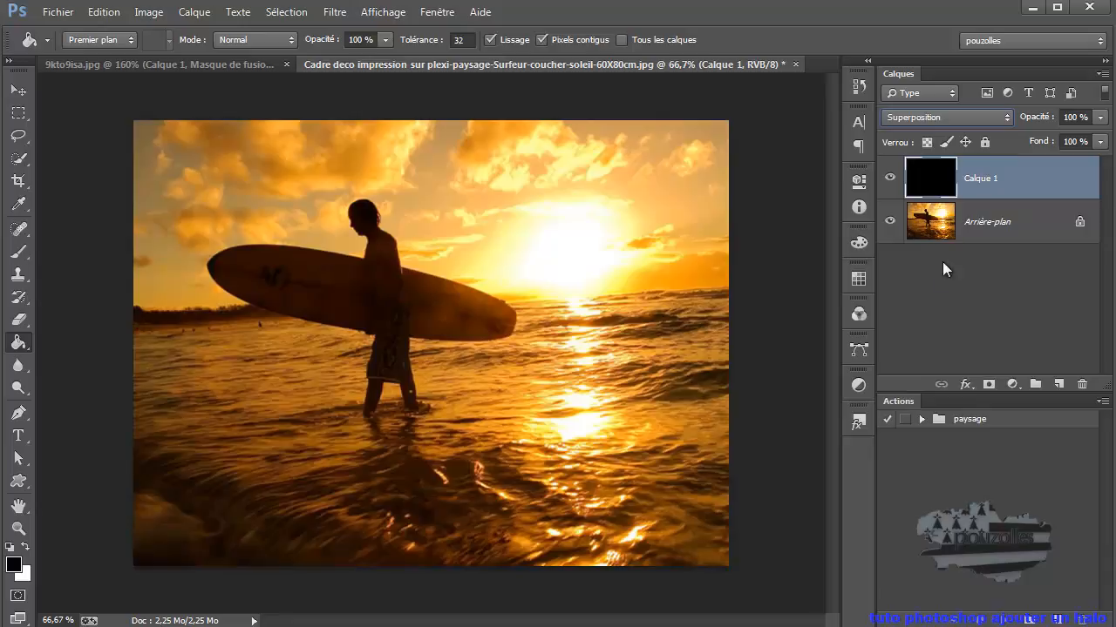
pyautogui.click(941, 120)
pyautogui.click(941, 119)
# - Apply the Halo filter to the surfer photo's black layer with the 35 mm (normal) lens at 107% brightness
pyautogui.click(335, 13)
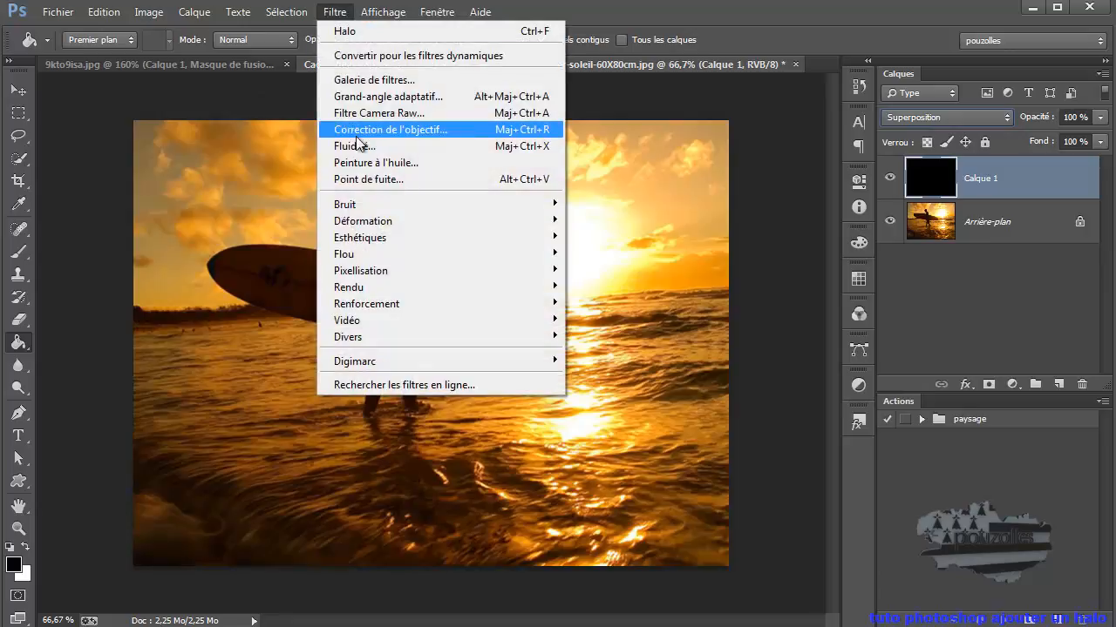
pyautogui.moveTo(358, 293)
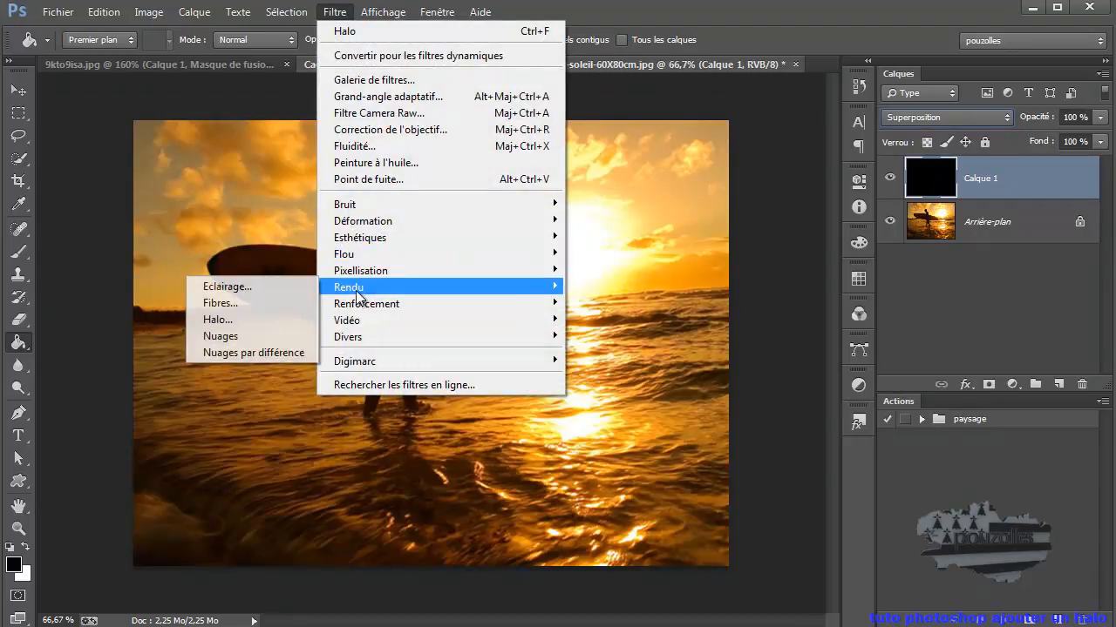
pyautogui.click(233, 319)
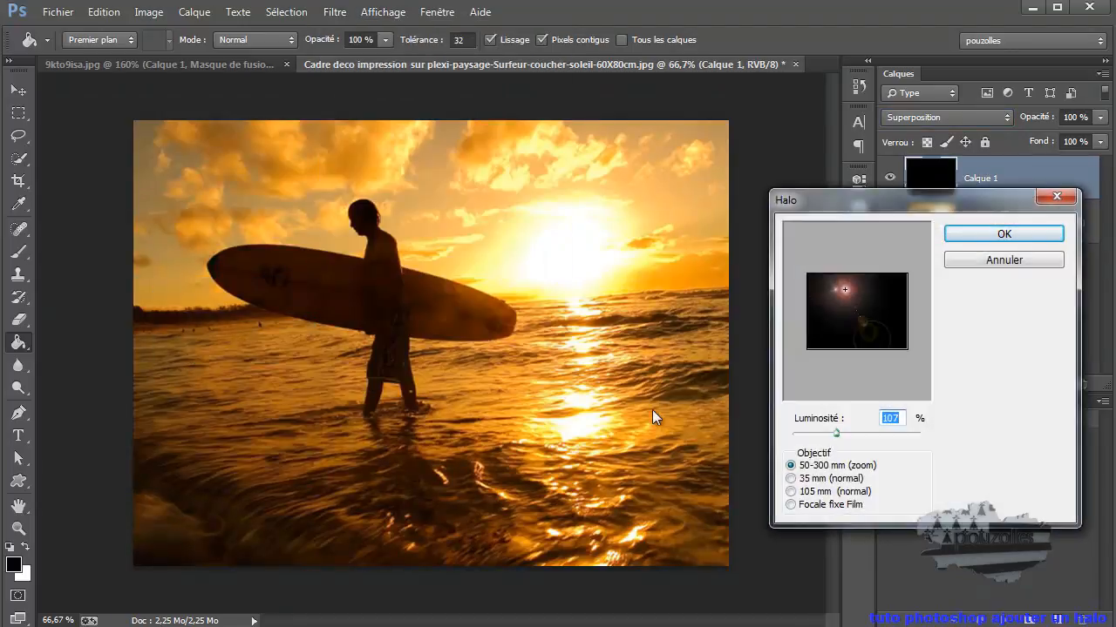
pyautogui.click(792, 480)
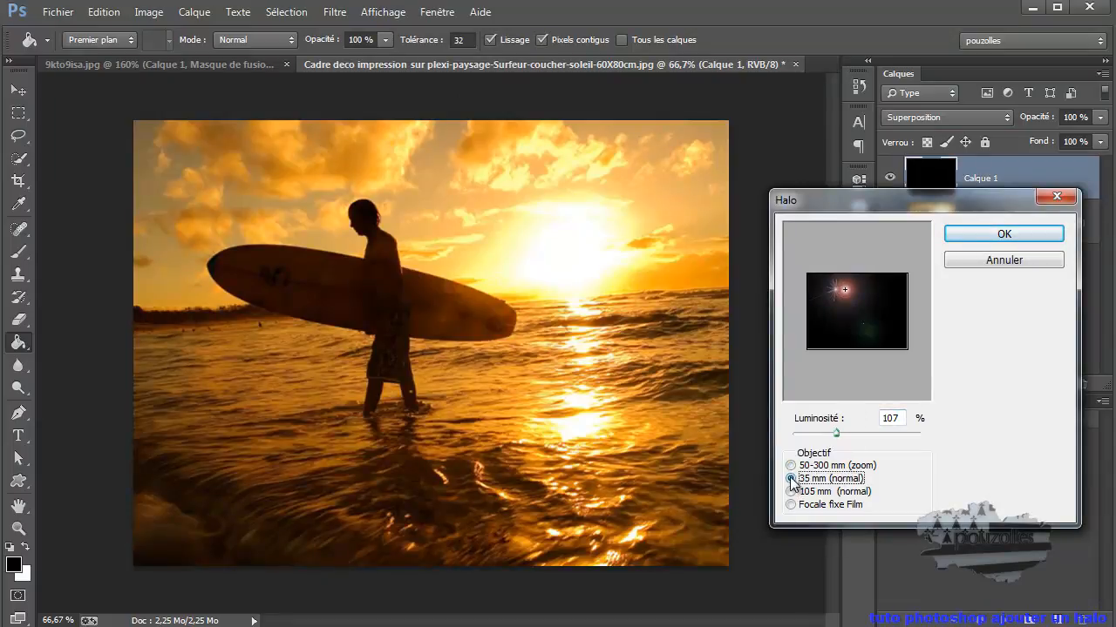
pyautogui.click(791, 466)
pyautogui.click(791, 479)
pyautogui.click(1015, 237)
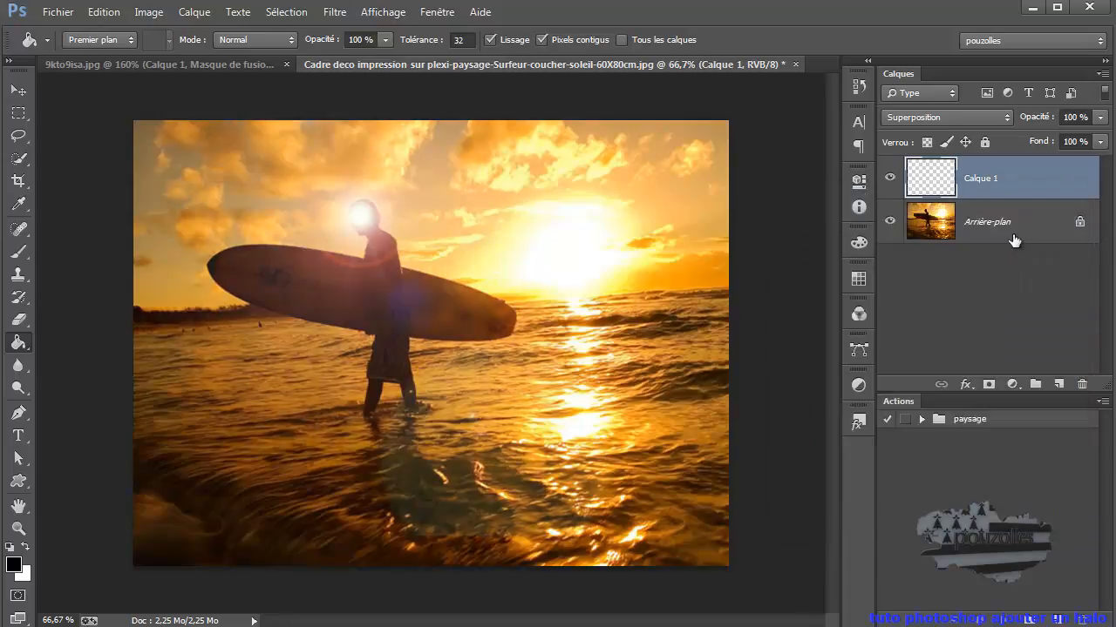
# - Move the halo onto the surfer photo's sun, rotate its layer about 79.74°, realign the flare and deselect the layer
pyautogui.click(19, 90)
pyautogui.moveTo(358, 218); pyautogui.dragTo(564, 260)
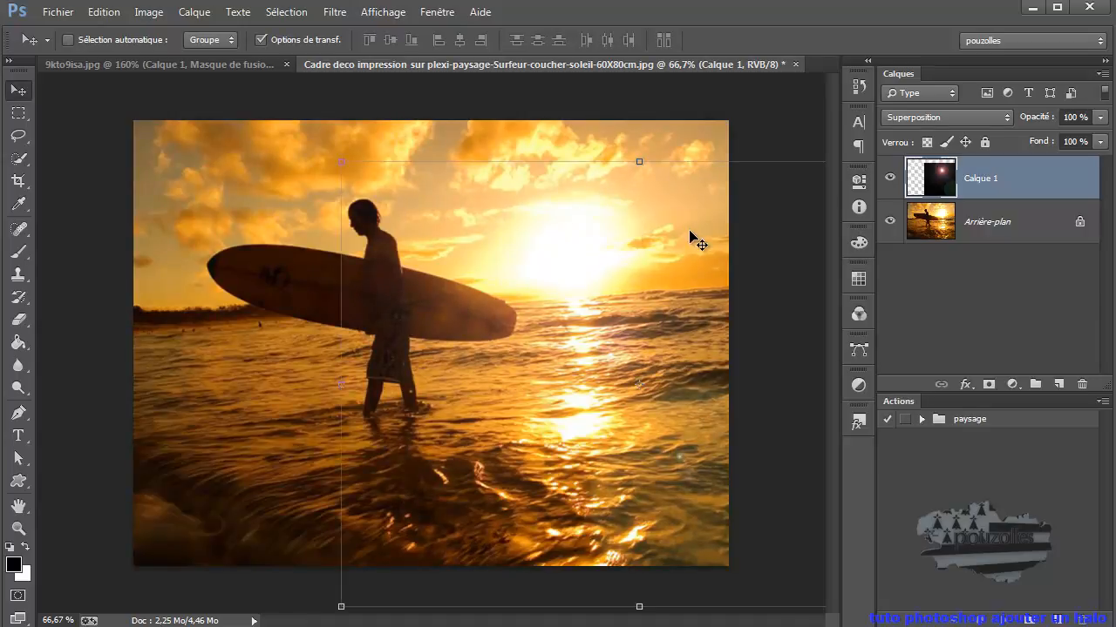
pyautogui.moveTo(323, 155); pyautogui.dragTo(759, 142)
pyautogui.moveTo(720, 309); pyautogui.dragTo(536, 269)
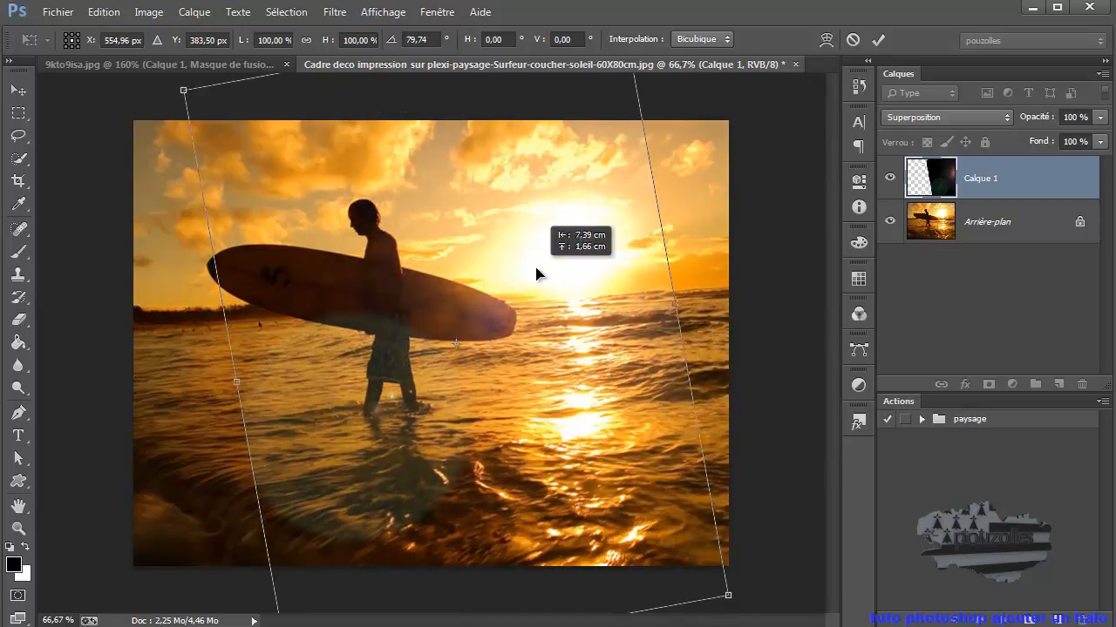
pyautogui.moveTo(535, 268); pyautogui.dragTo(536, 268)
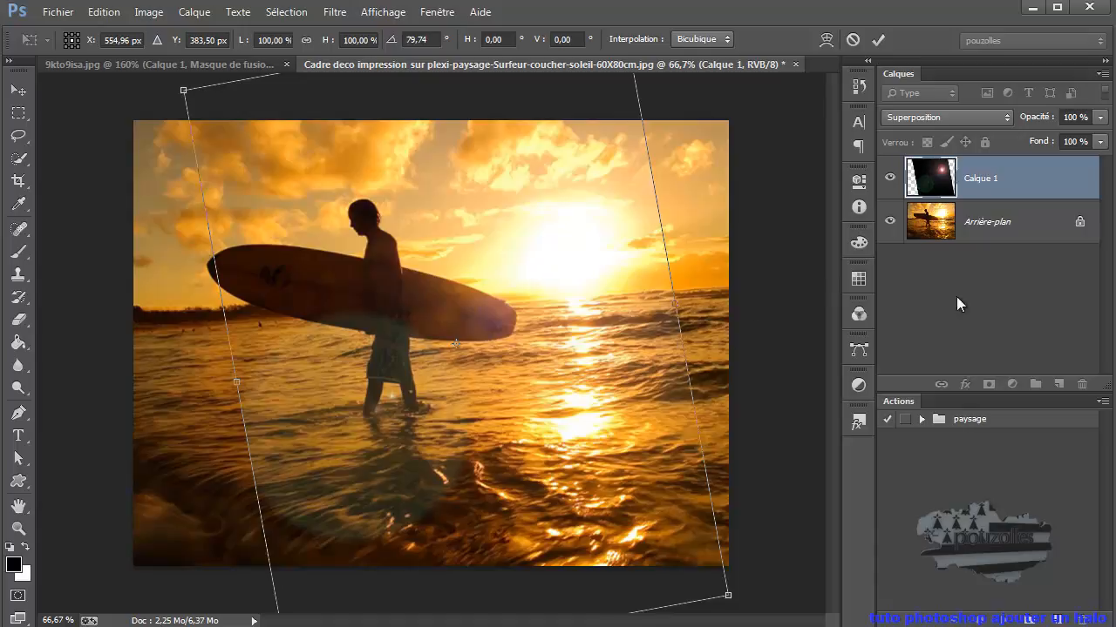
pyautogui.click(879, 40)
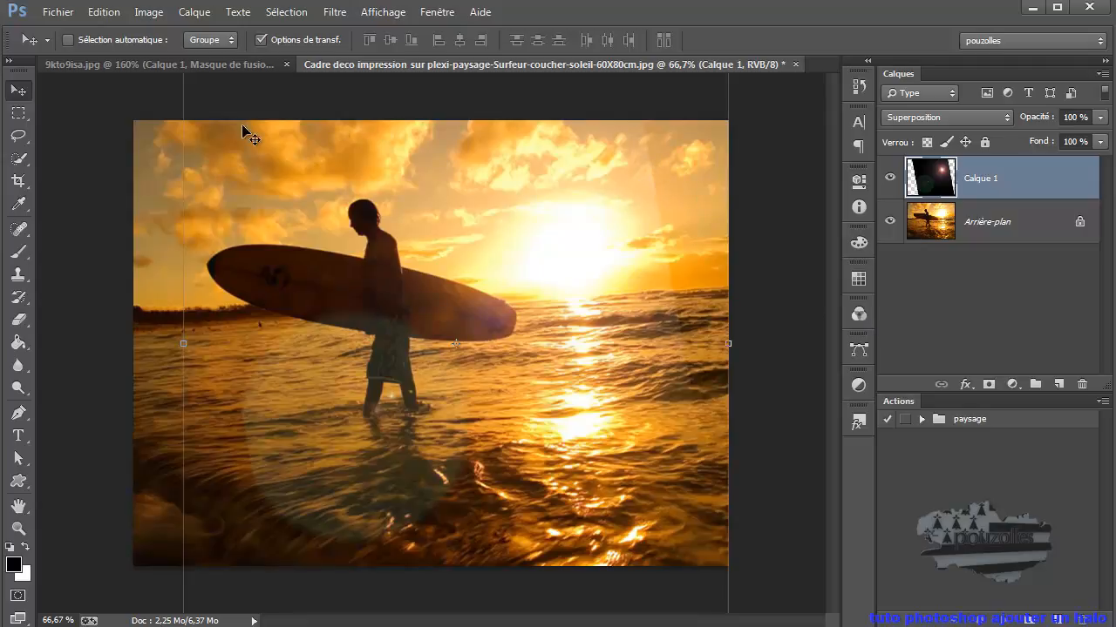
pyautogui.click(1012, 286)
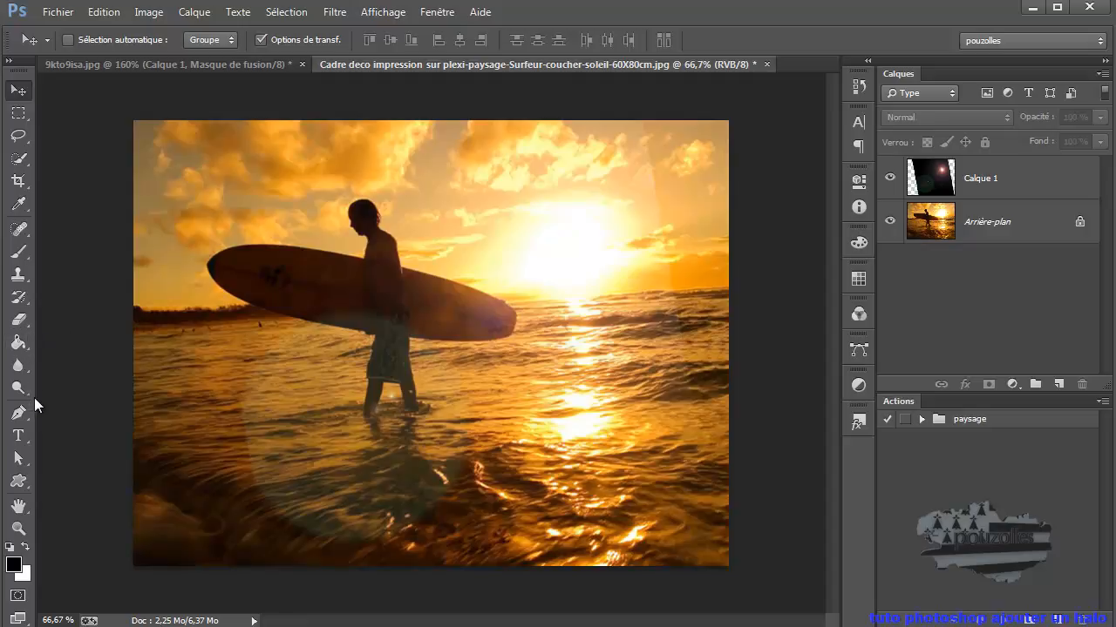
# - Add a layer mask to the surfer photo's halo layer and brush black at 51% opacity along its right and left edges
pyautogui.click(19, 253)
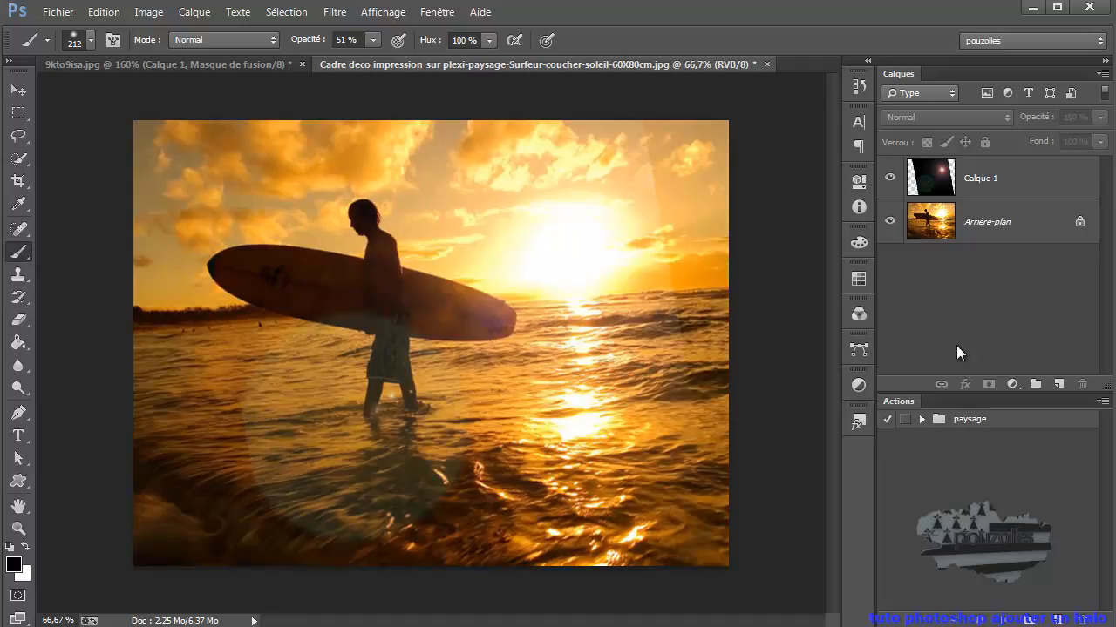
pyautogui.click(1007, 179)
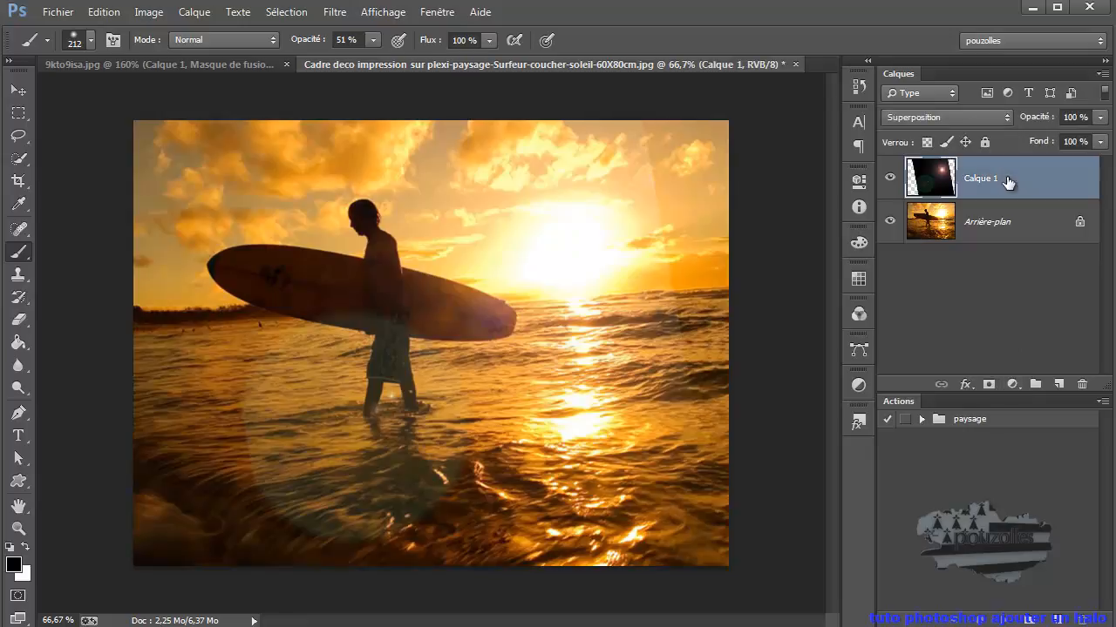
pyautogui.click(988, 384)
pyautogui.moveTo(660, 142)
pyautogui.mouseDown()
pyautogui.moveTo(709, 456)
pyautogui.moveTo(695, 293)
pyautogui.moveTo(738, 456)
pyautogui.moveTo(685, 157)
pyautogui.moveTo(742, 515)
pyautogui.mouseUp()
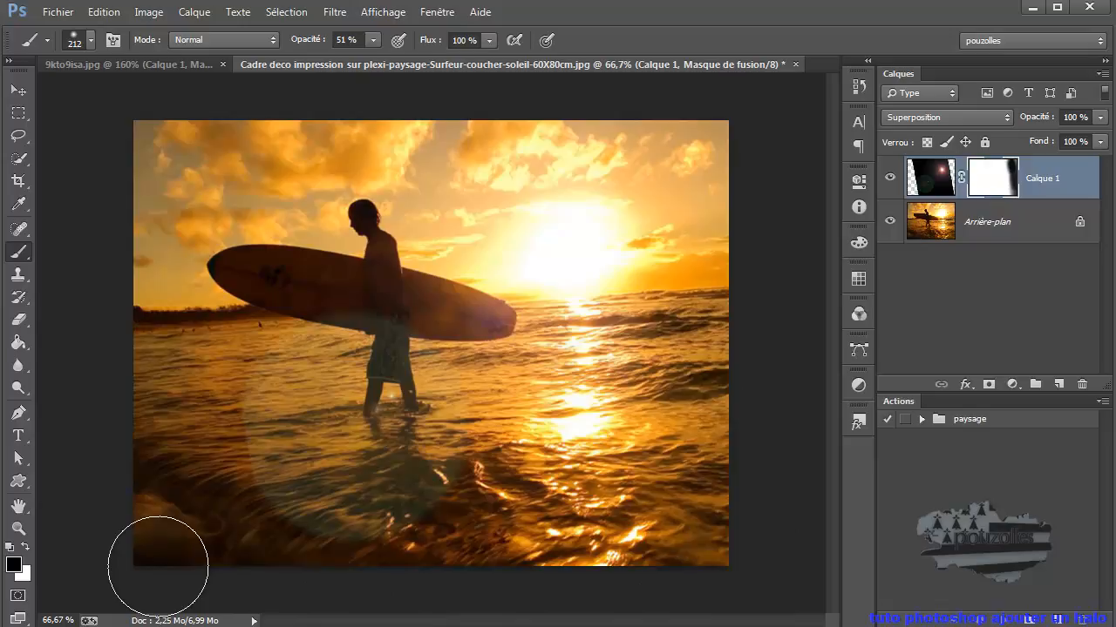
pyautogui.moveTo(158, 567)
pyautogui.mouseDown()
pyautogui.moveTo(116, 260)
pyautogui.moveTo(173, 115)
pyautogui.moveTo(135, 201)
pyautogui.moveTo(115, 308)
pyautogui.moveTo(129, 398)
pyautogui.moveTo(135, 218)
pyautogui.mouseUp()
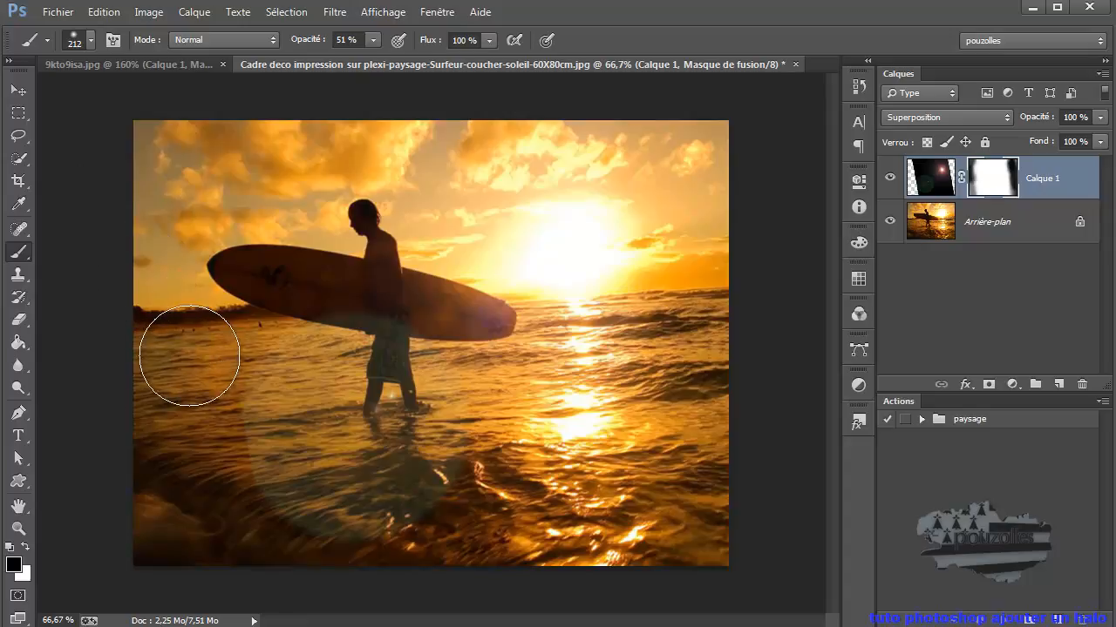
pyautogui.moveTo(166, 309)
pyautogui.mouseDown()
pyautogui.moveTo(146, 211)
pyautogui.moveTo(214, 167)
pyautogui.moveTo(183, 172)
pyautogui.mouseUp()
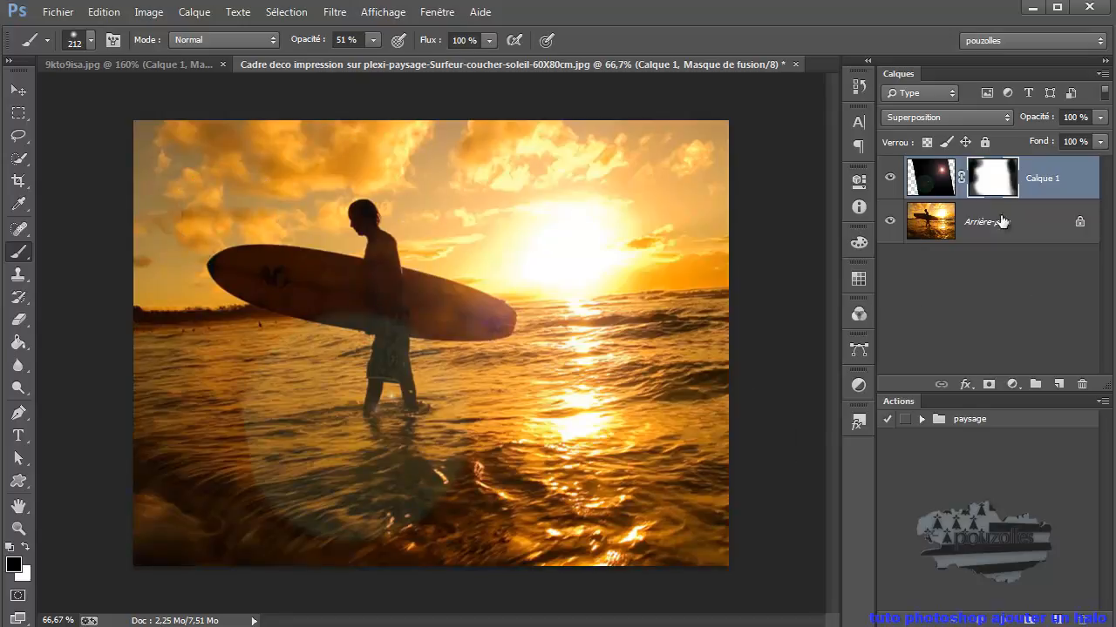
# - Switch to the dolphin photo, try the Eclaircir blend mode on its halo layer and restore Superposition
pyautogui.click(166, 62)
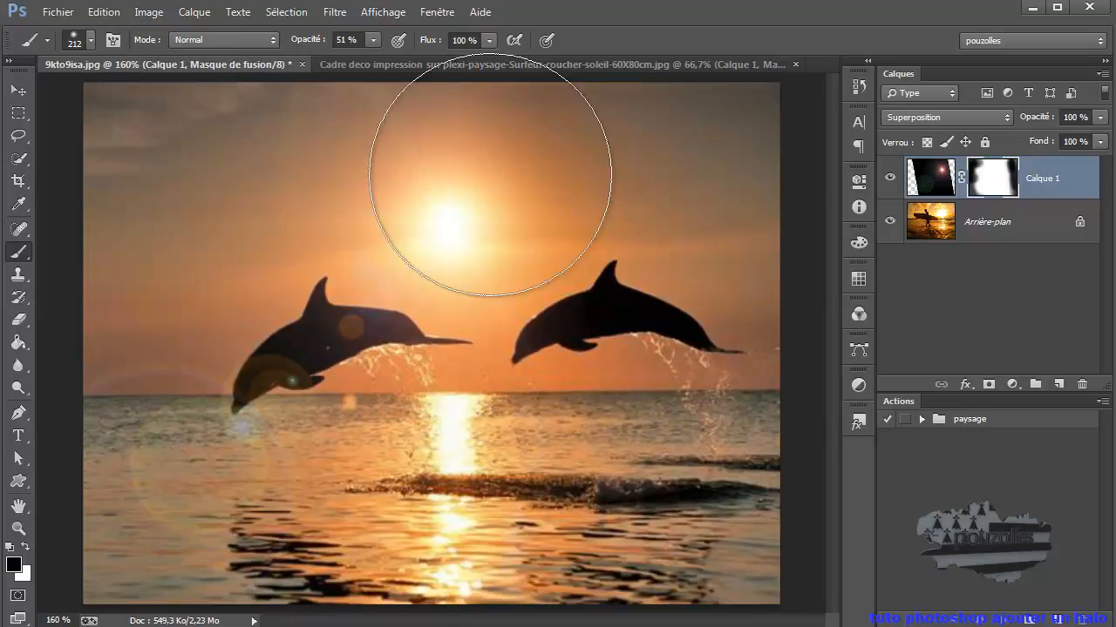
pyautogui.click(945, 116)
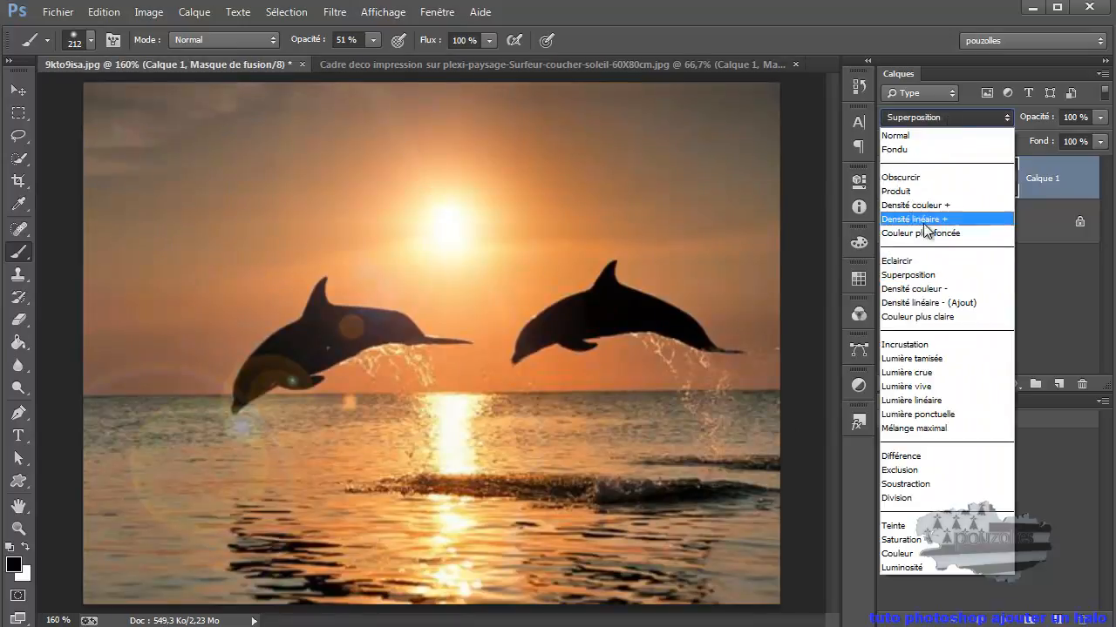
pyautogui.click(907, 261)
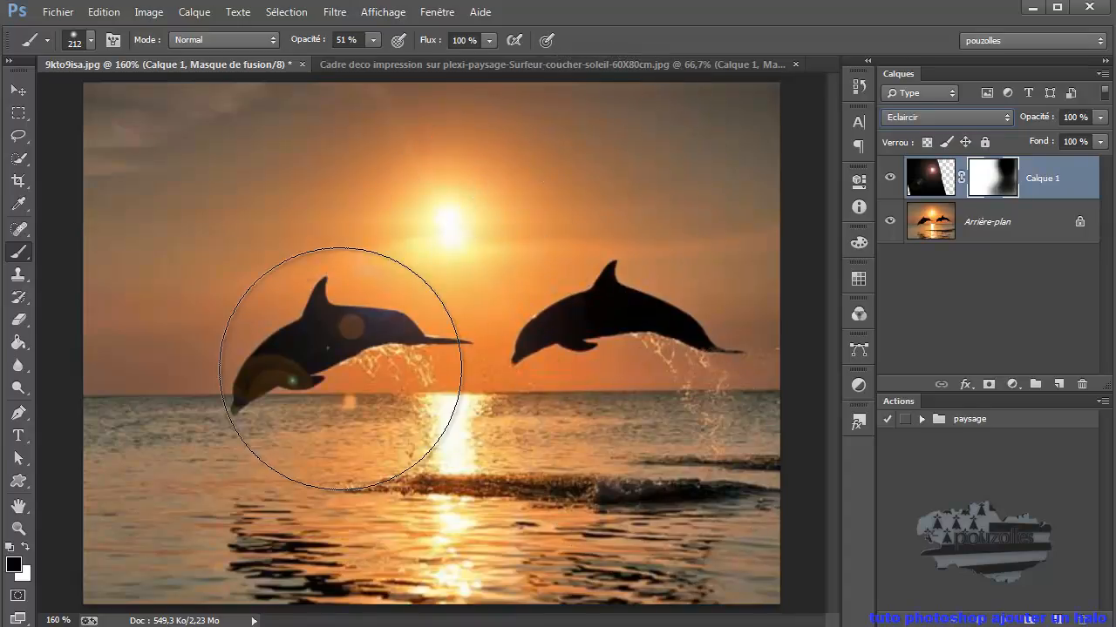
pyautogui.click(956, 120)
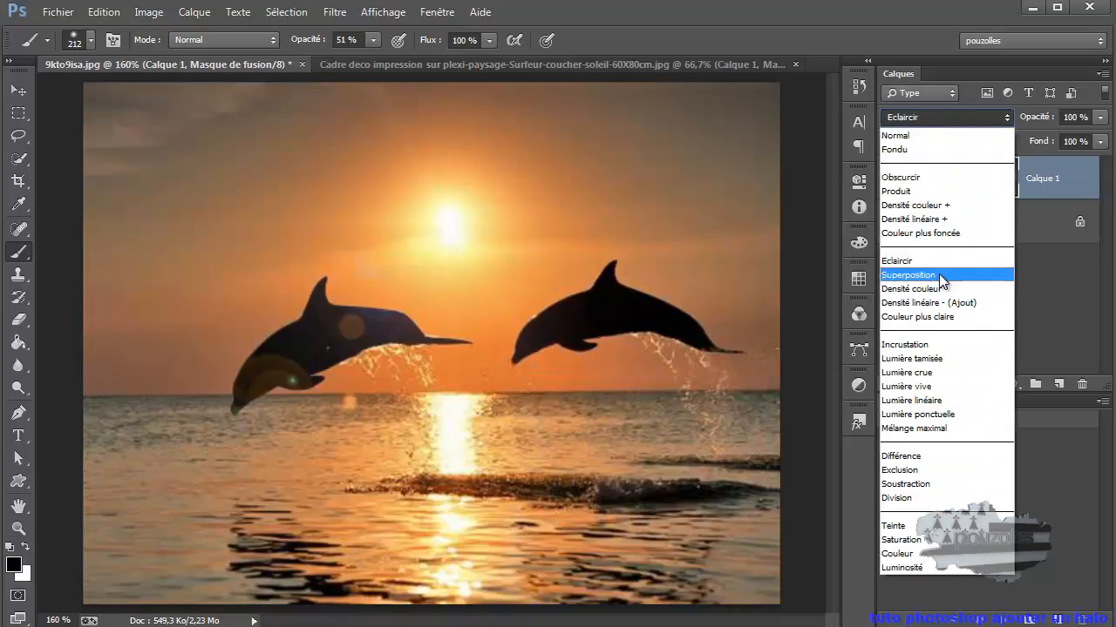
pyautogui.click(939, 271)
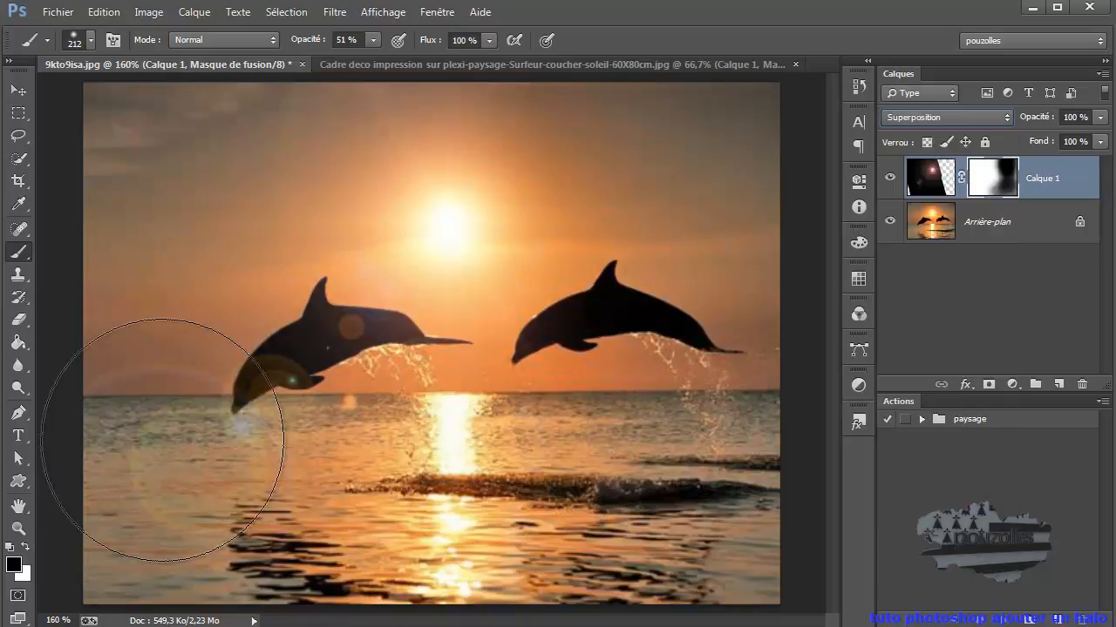
# - Try the Densité couleur - blend mode on the dolphin halo layer, varying its opacity and returning it to 100%
pyautogui.click(946, 117)
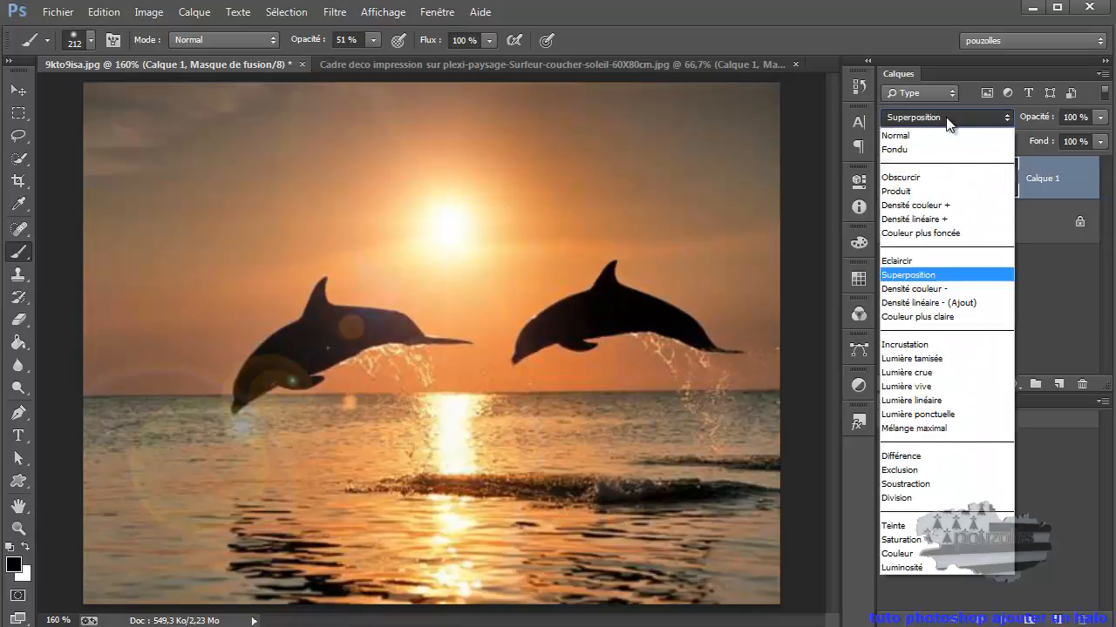
pyautogui.click(964, 292)
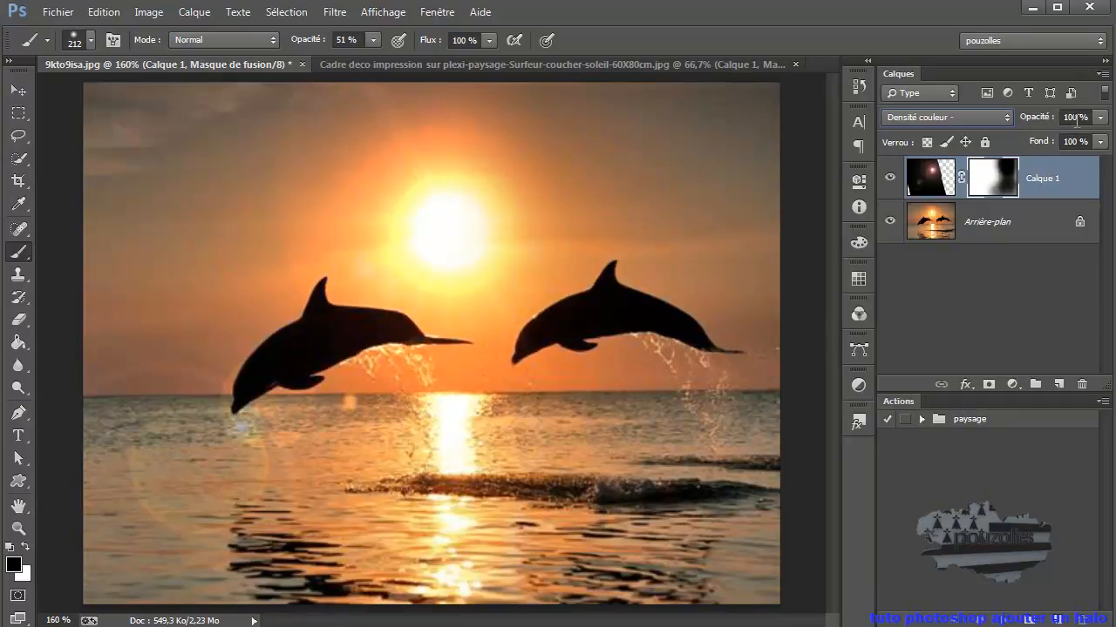
pyautogui.moveTo(1047, 120); pyautogui.dragTo(1043, 121)
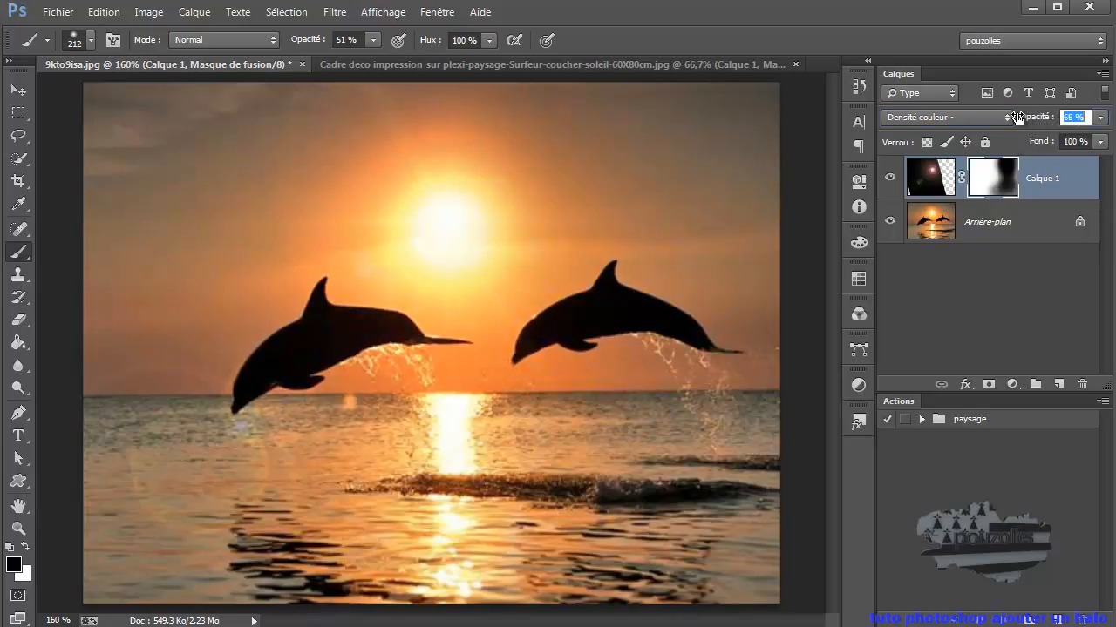
pyautogui.moveTo(987, 120)
pyautogui.mouseDown()
pyautogui.moveTo(957, 121)
pyautogui.moveTo(967, 120)
pyautogui.mouseUp()
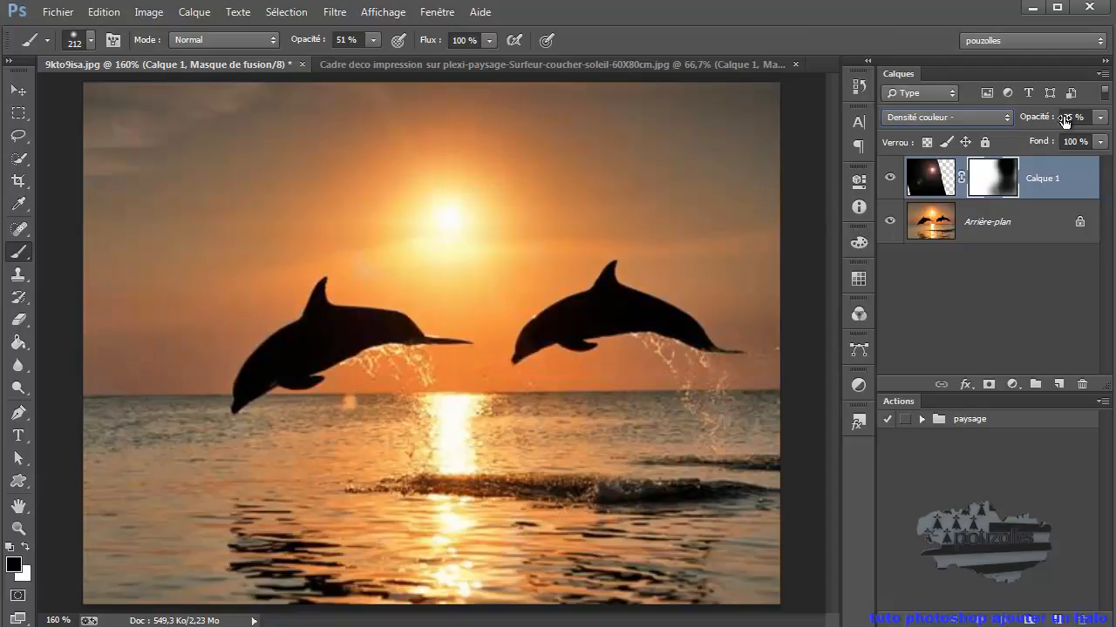
pyautogui.moveTo(1039, 123); pyautogui.dragTo(1049, 124)
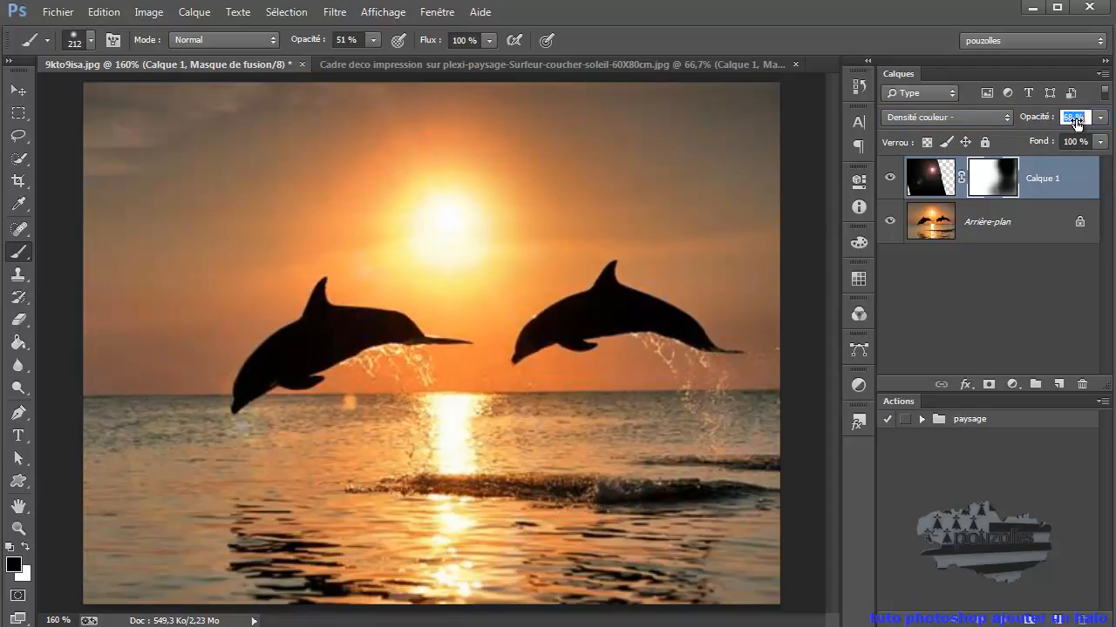
pyautogui.moveTo(1087, 122); pyautogui.dragTo(1107, 119)
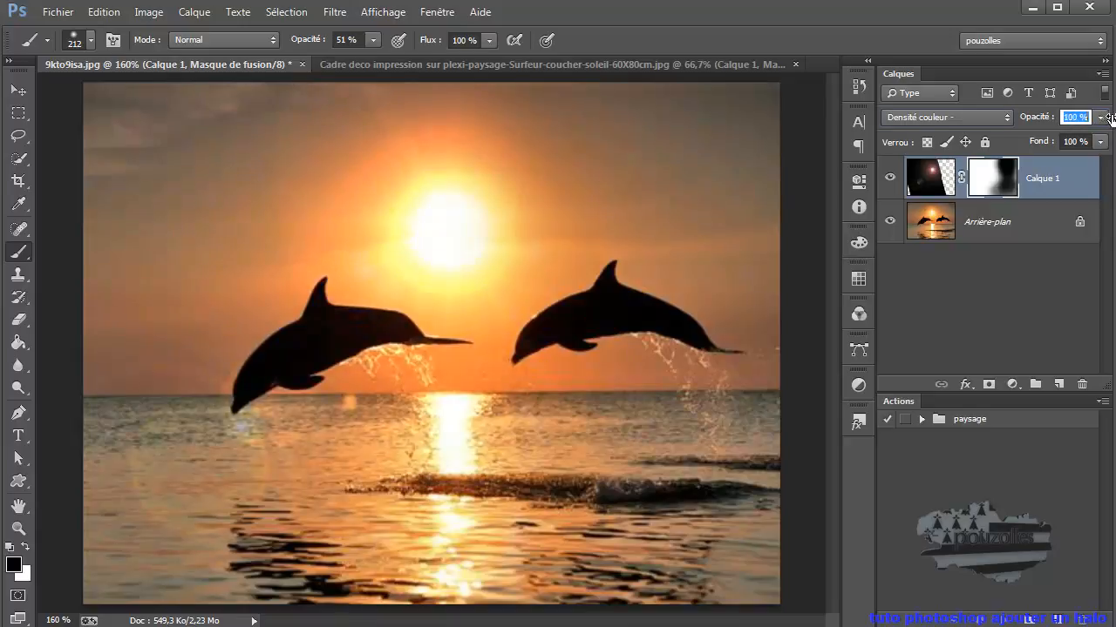
# - Try Densité linéaire - (Ajout) and Couleur plus claire on the dolphin halo layer, and set it back to Superposition
pyautogui.click(991, 116)
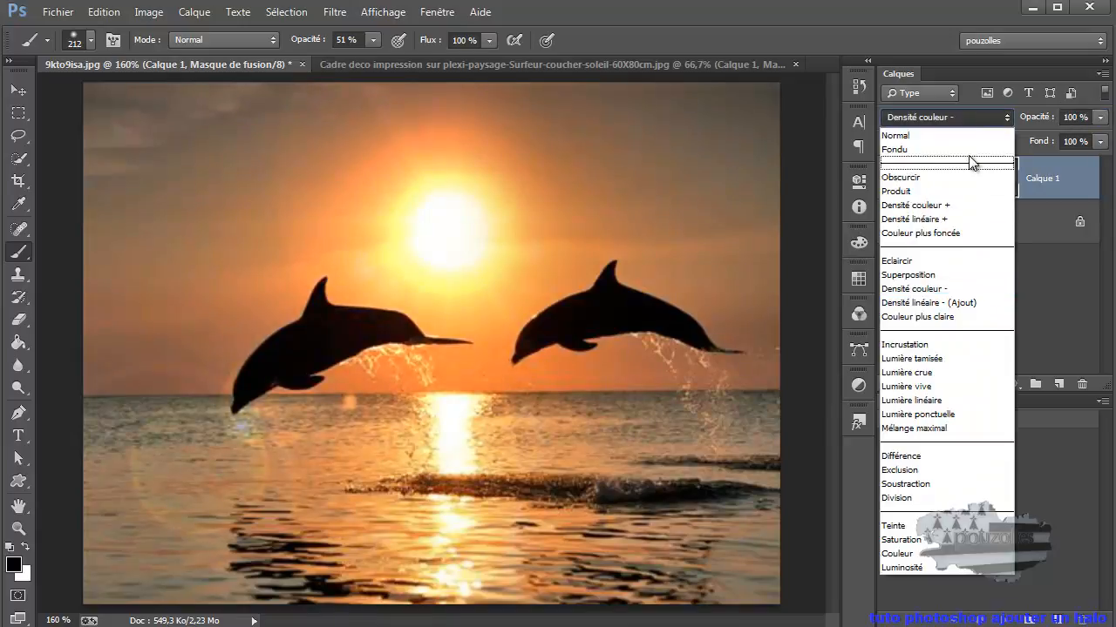
pyautogui.click(941, 305)
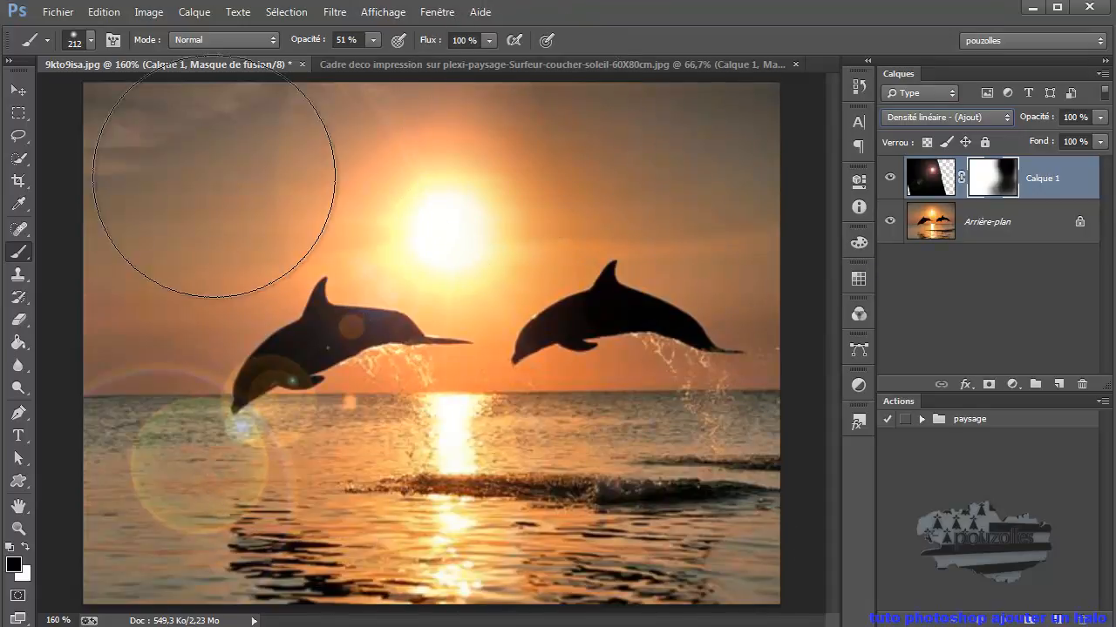
pyautogui.click(18, 90)
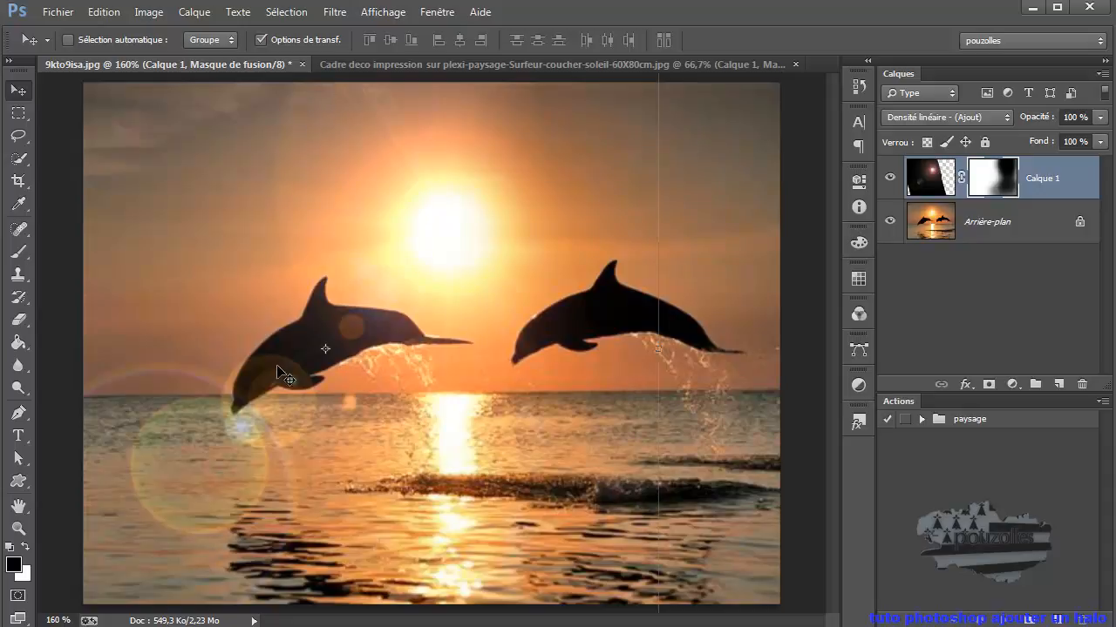
pyautogui.click(950, 120)
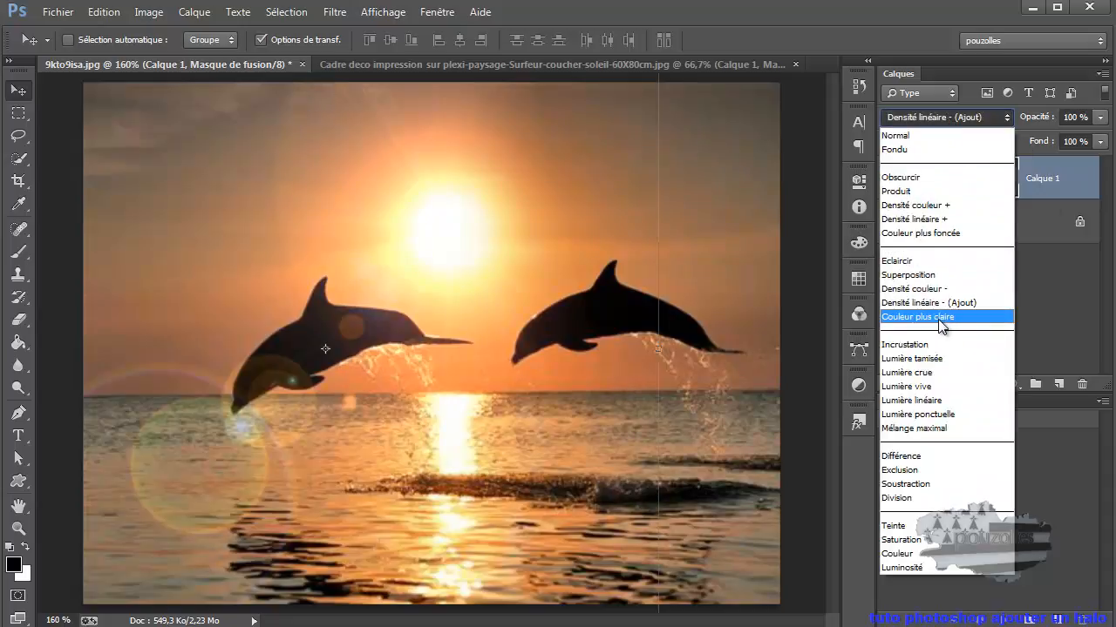
pyautogui.click(941, 318)
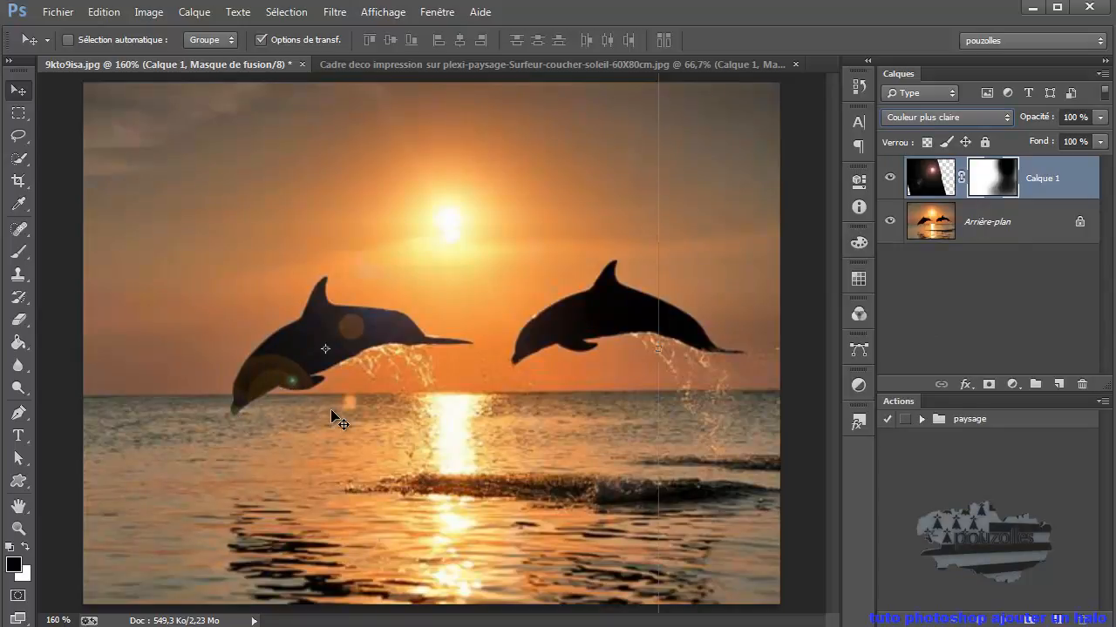
pyautogui.click(979, 116)
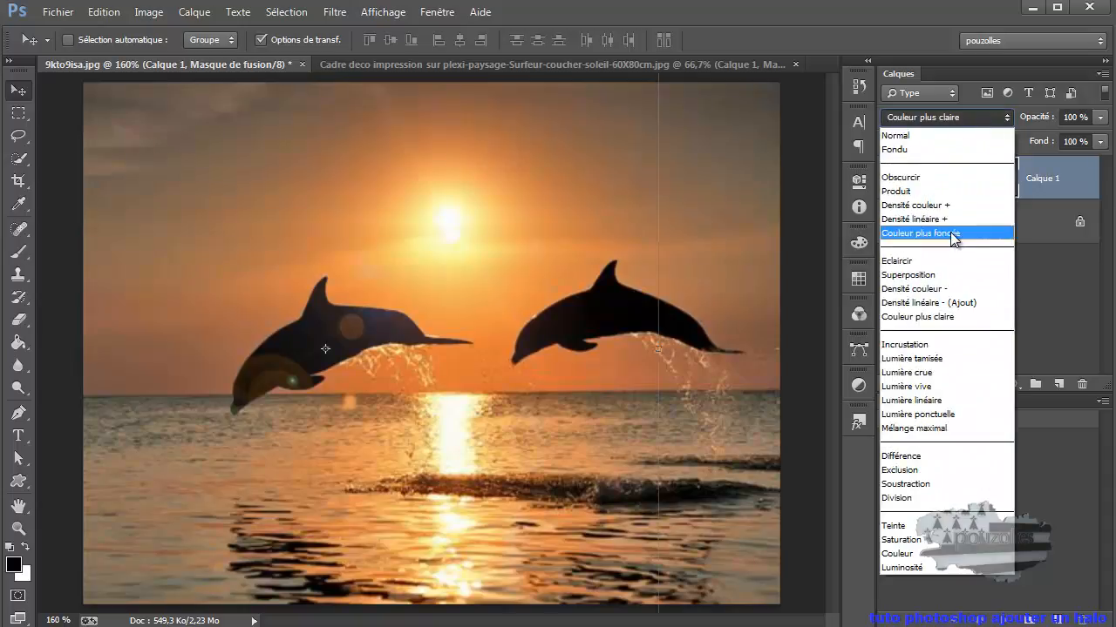
pyautogui.click(952, 277)
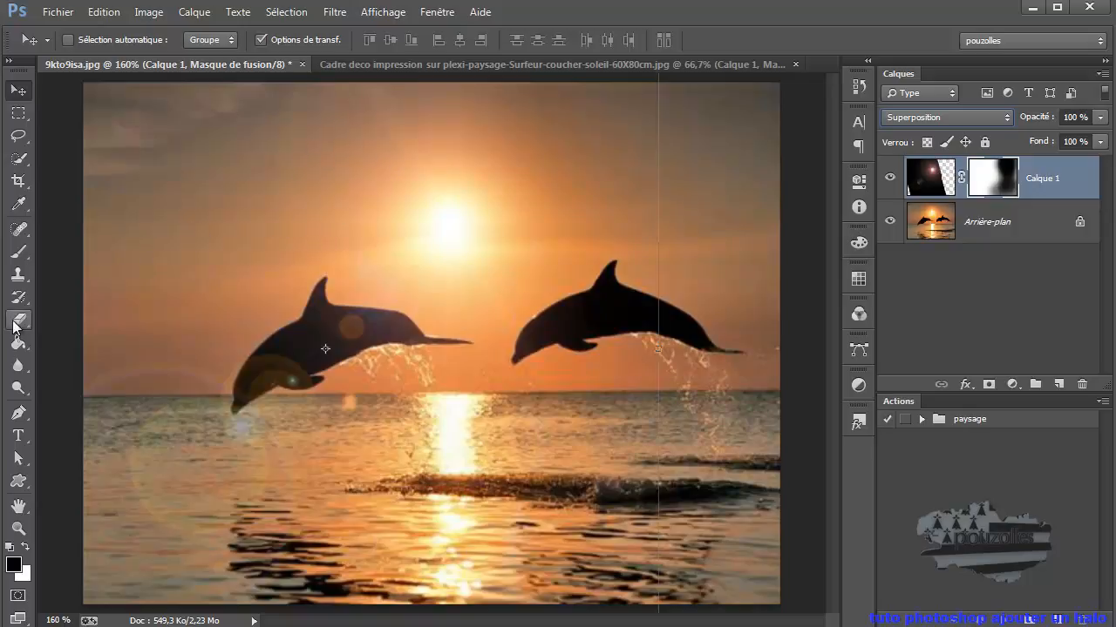
# - Reduce the brush size to 14, paint on the dolphin photo's halo mask and undo the stroke
pyautogui.click(15, 253)
pyautogui.press('alt')
pyautogui.moveTo(234, 204); pyautogui.dragTo(83, 252)
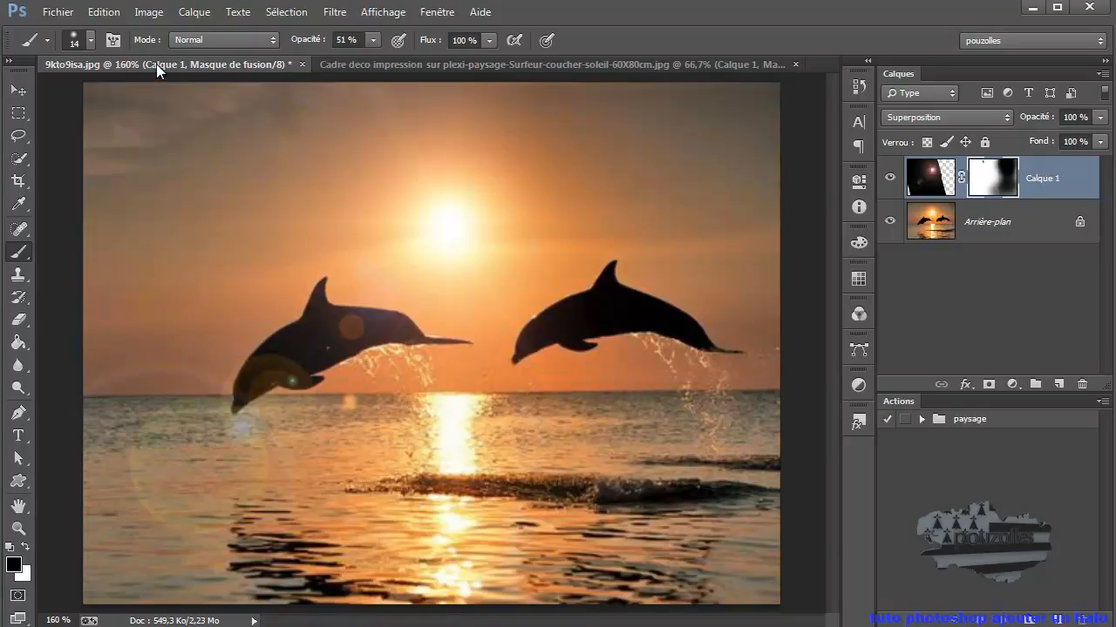
pyautogui.click(146, 13)
pyautogui.click(110, 33)
pyautogui.click(105, 17)
pyautogui.click(118, 63)
# - Lower the brush opacity to 16%
pyautogui.click(374, 40)
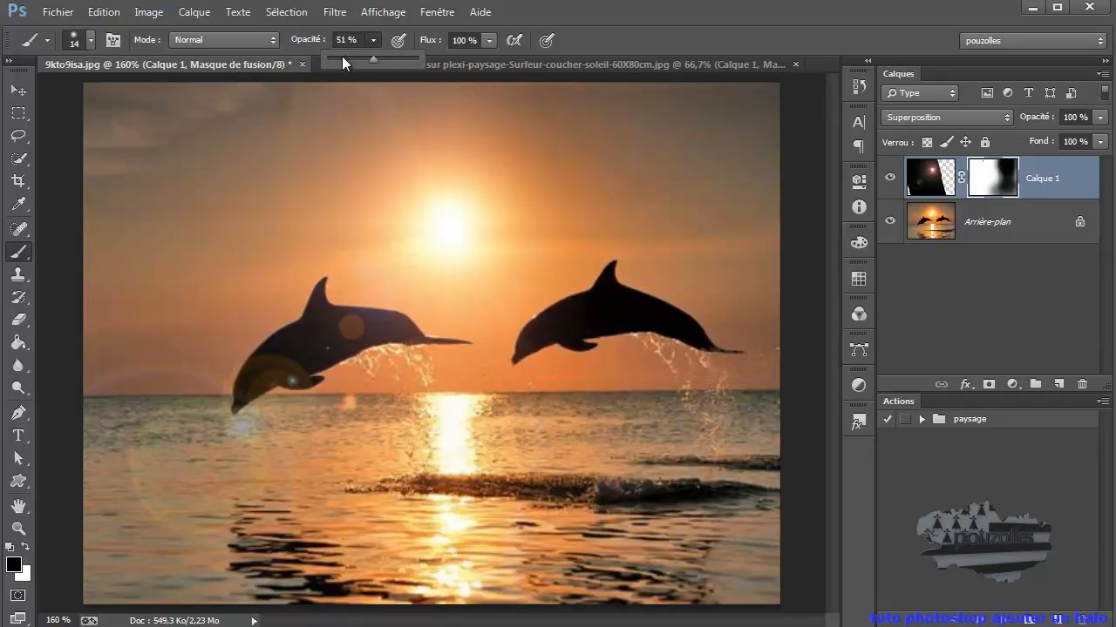
pyautogui.click(343, 59)
pyautogui.click(288, 112)
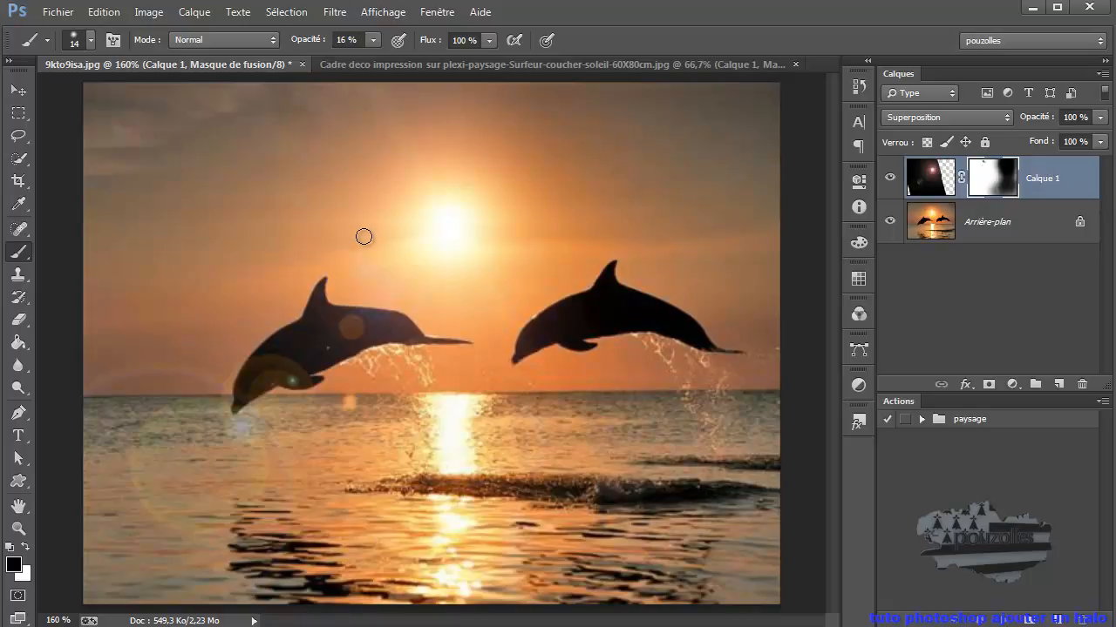
# - Switch to the surfer photo and try the Eclaircir and Densité couleur - blend modes on its halo layer
pyautogui.click(434, 66)
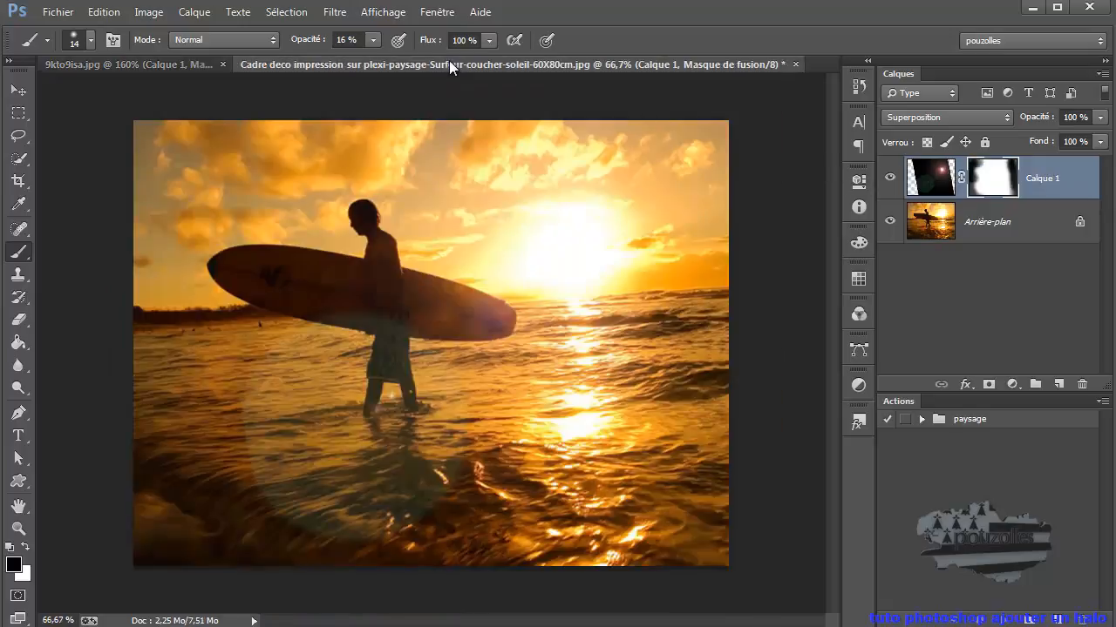
pyautogui.click(957, 119)
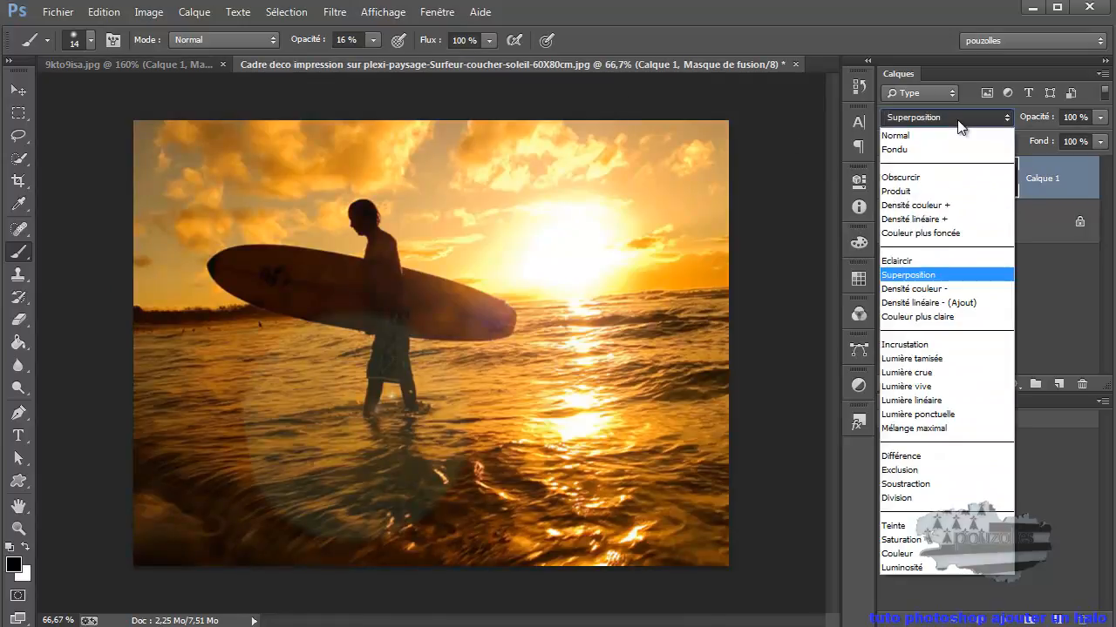
pyautogui.click(945, 262)
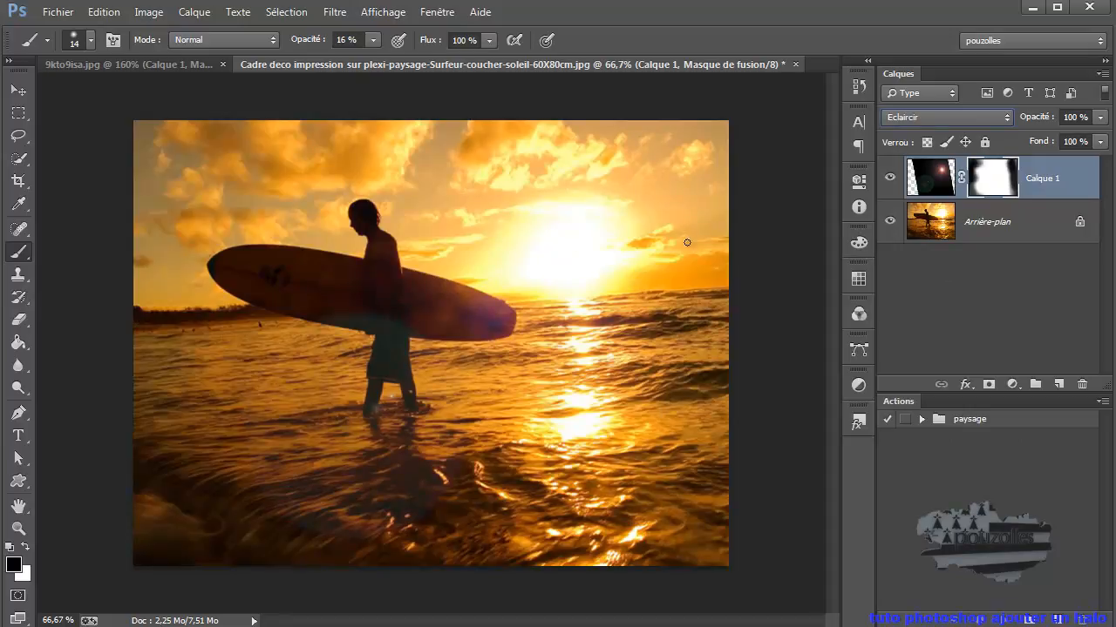
pyautogui.click(926, 117)
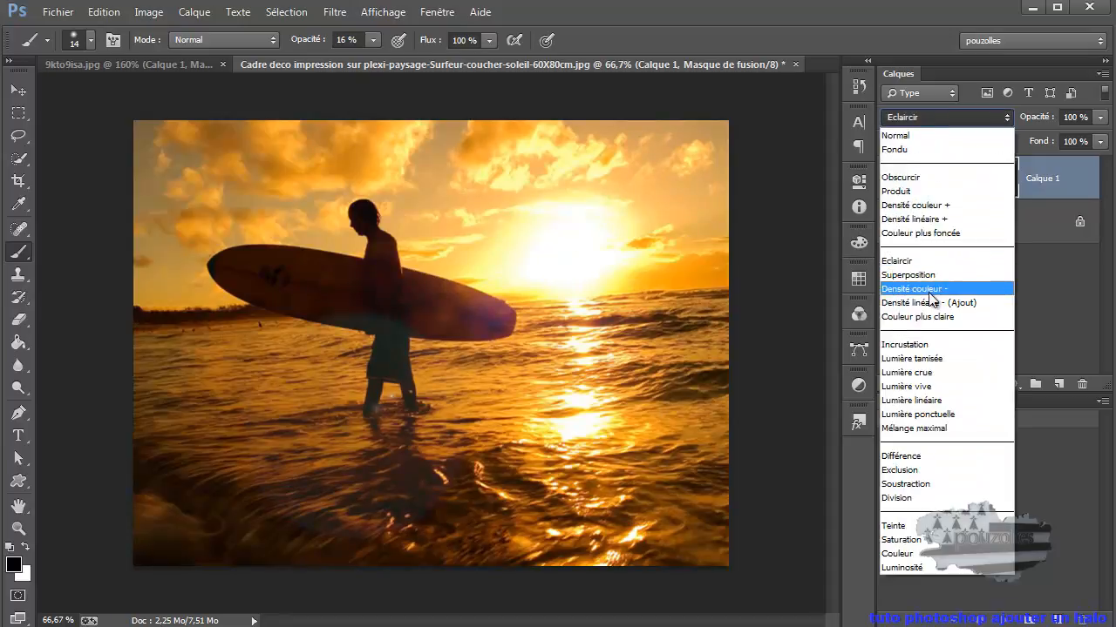
pyautogui.click(929, 291)
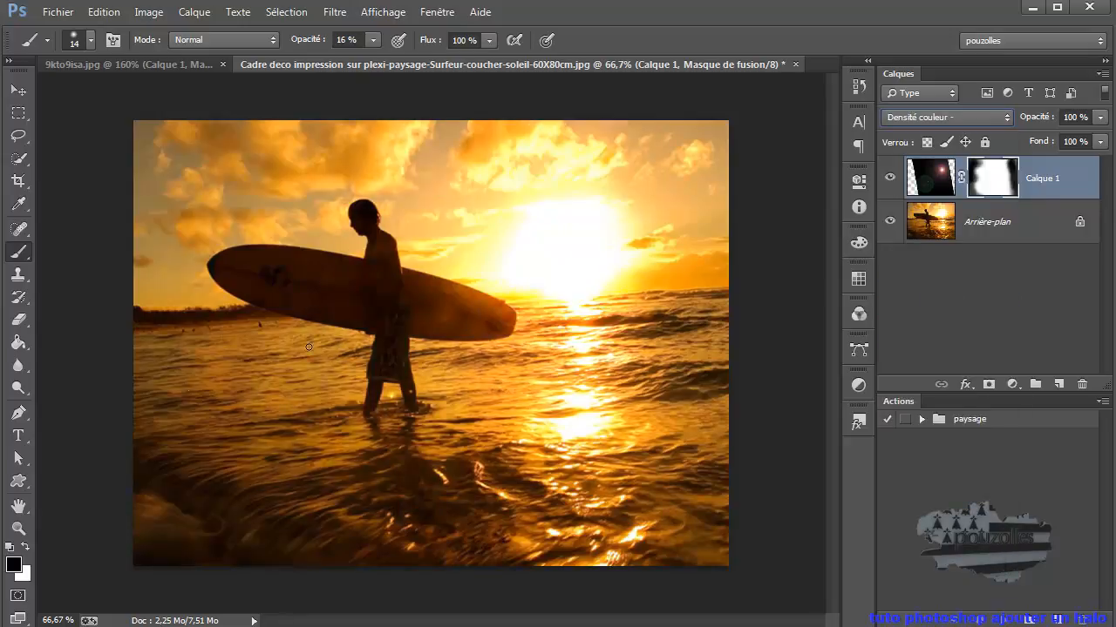
# - Try Densité linéaire - (Ajout) and Couleur plus claire on the surfer halo layer, and set it back to Superposition
pyautogui.click(938, 117)
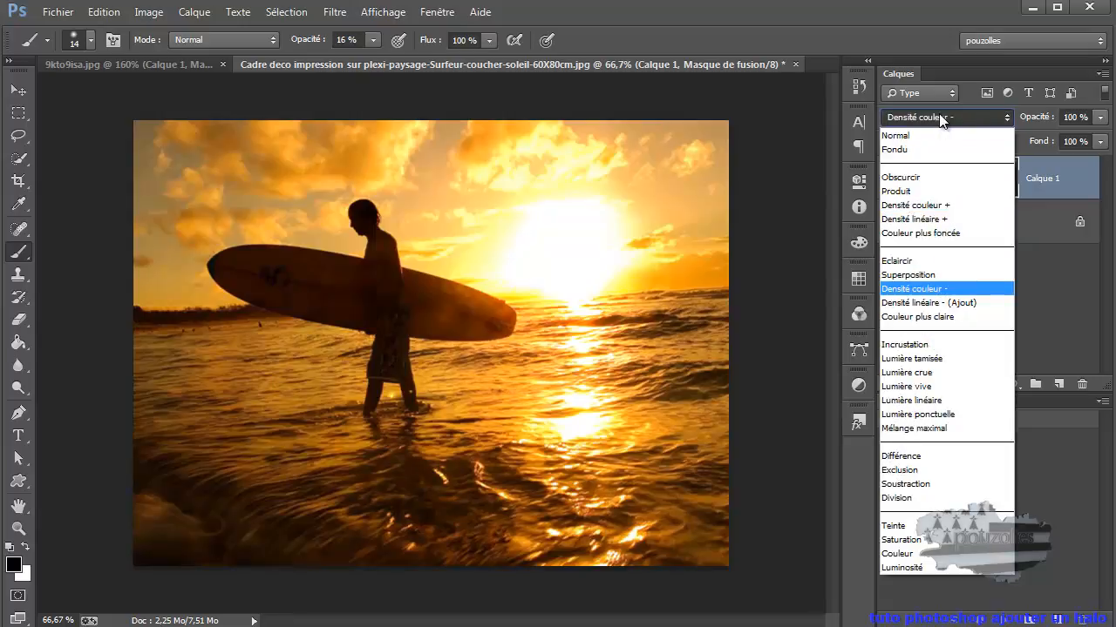
pyautogui.click(953, 305)
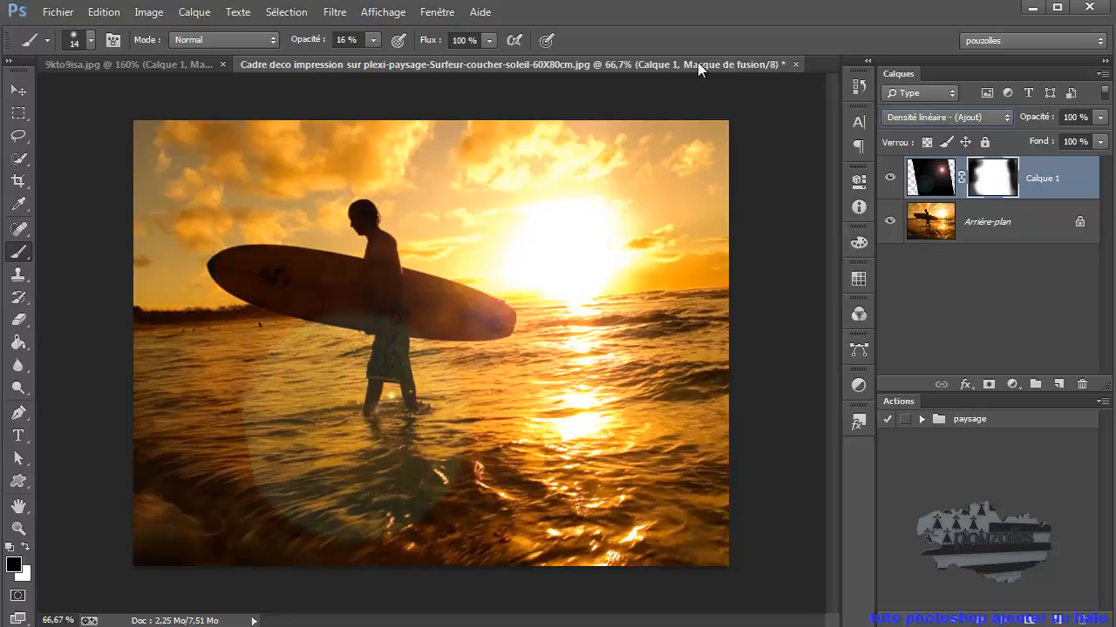
pyautogui.click(972, 114)
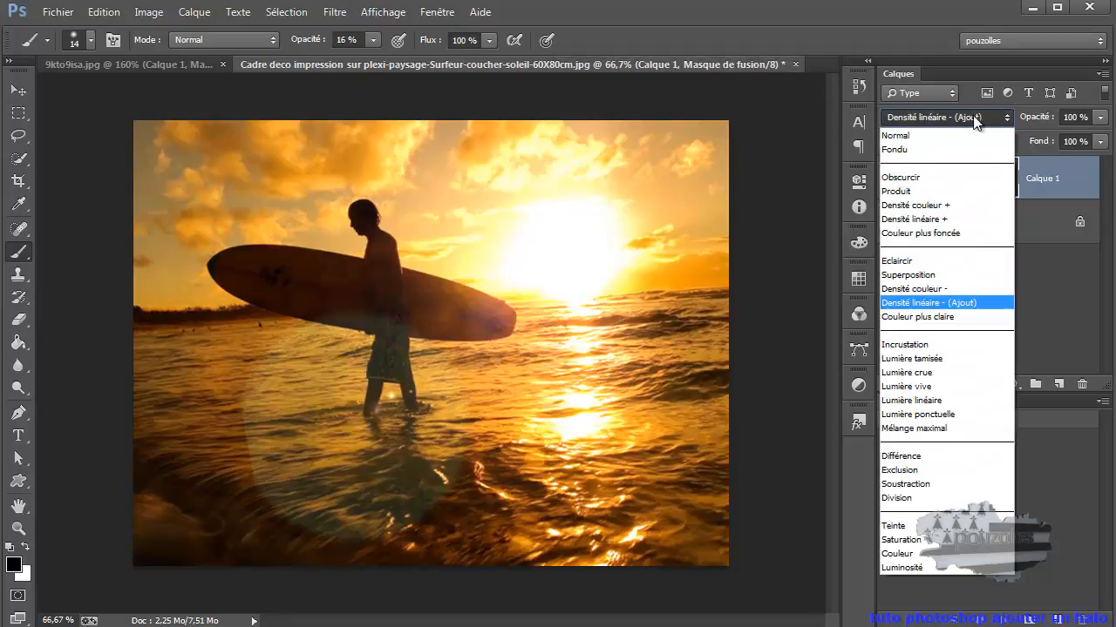
pyautogui.click(950, 317)
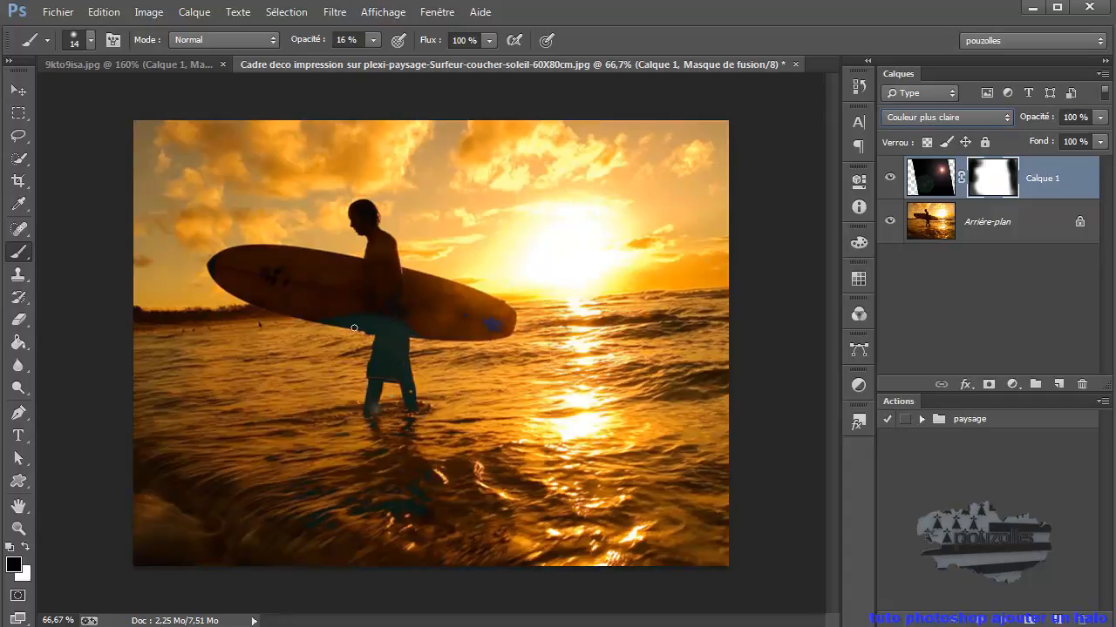
pyautogui.click(950, 117)
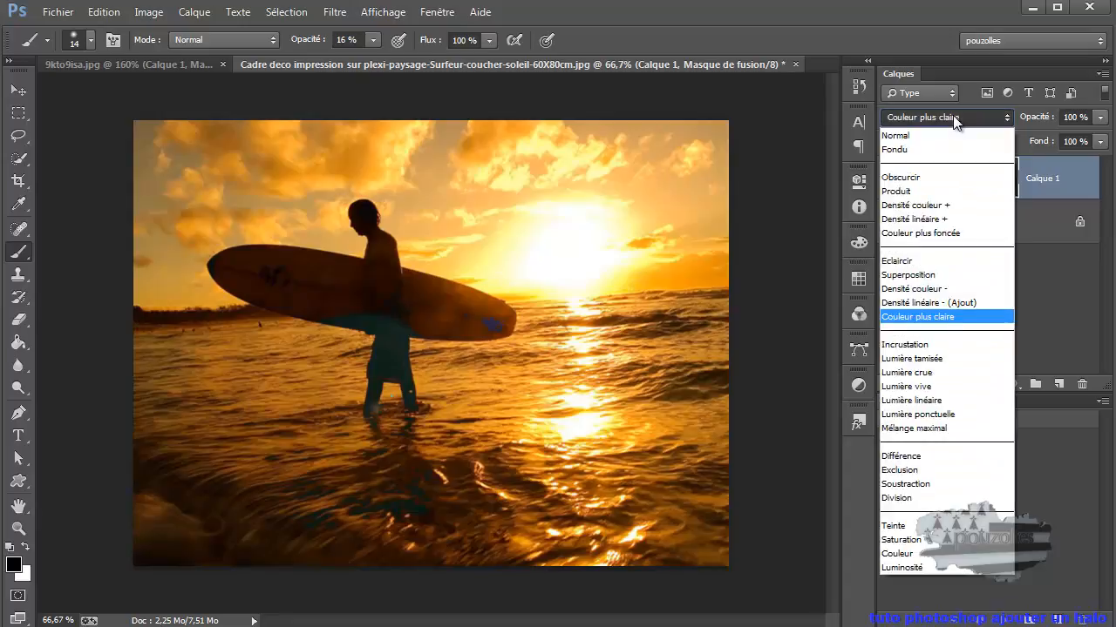
pyautogui.click(926, 274)
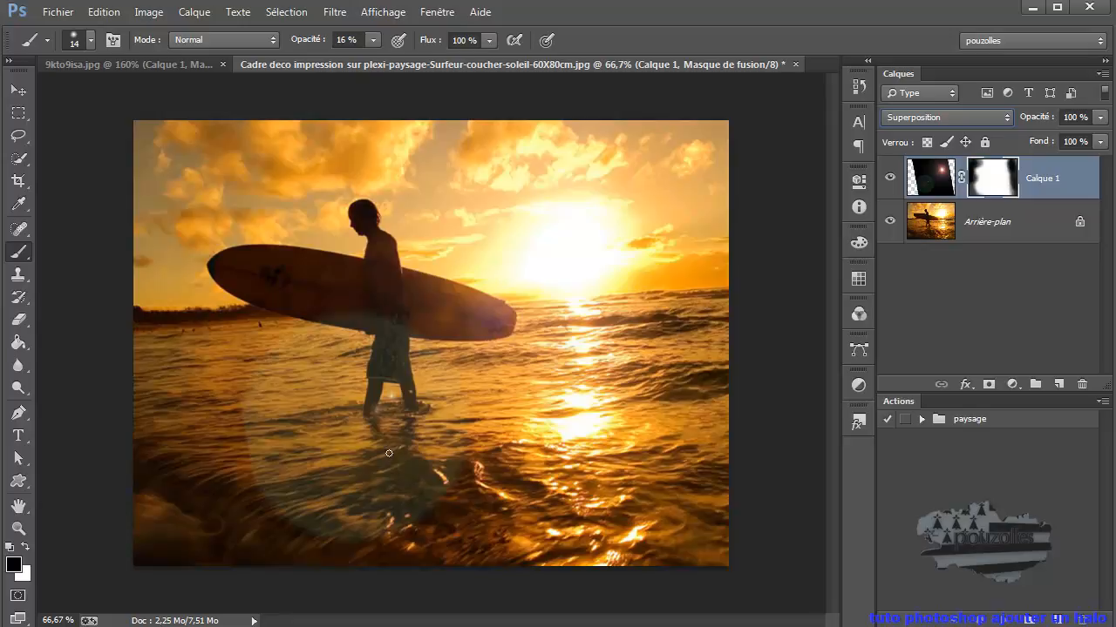
# - Return to the dolphin sunset photo to view its halo
pyautogui.click(128, 66)
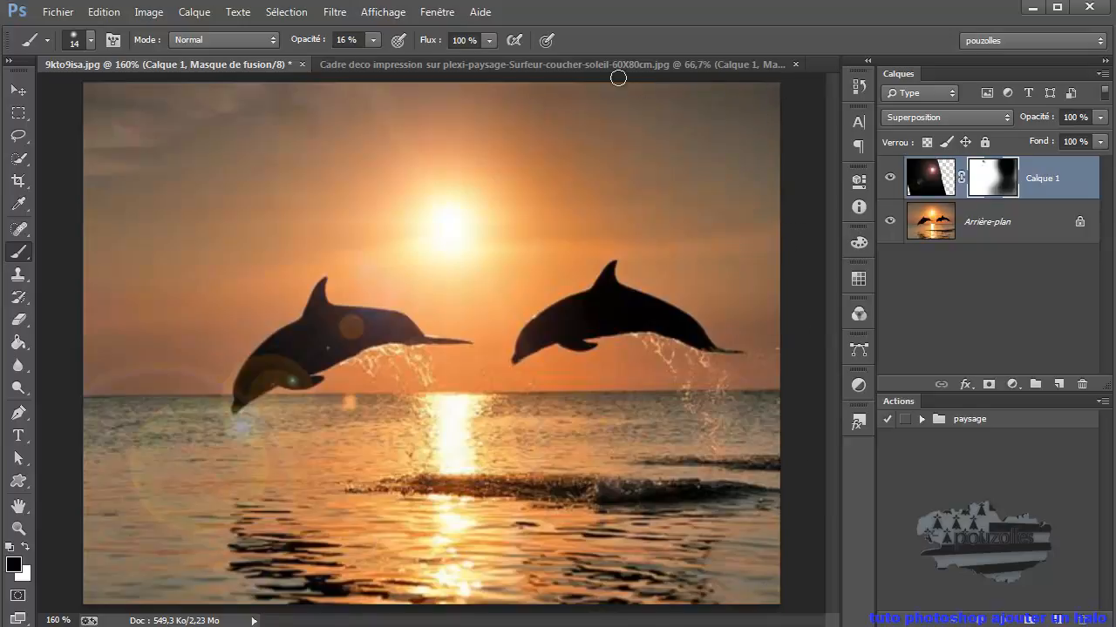
pyautogui.click(332, 14)
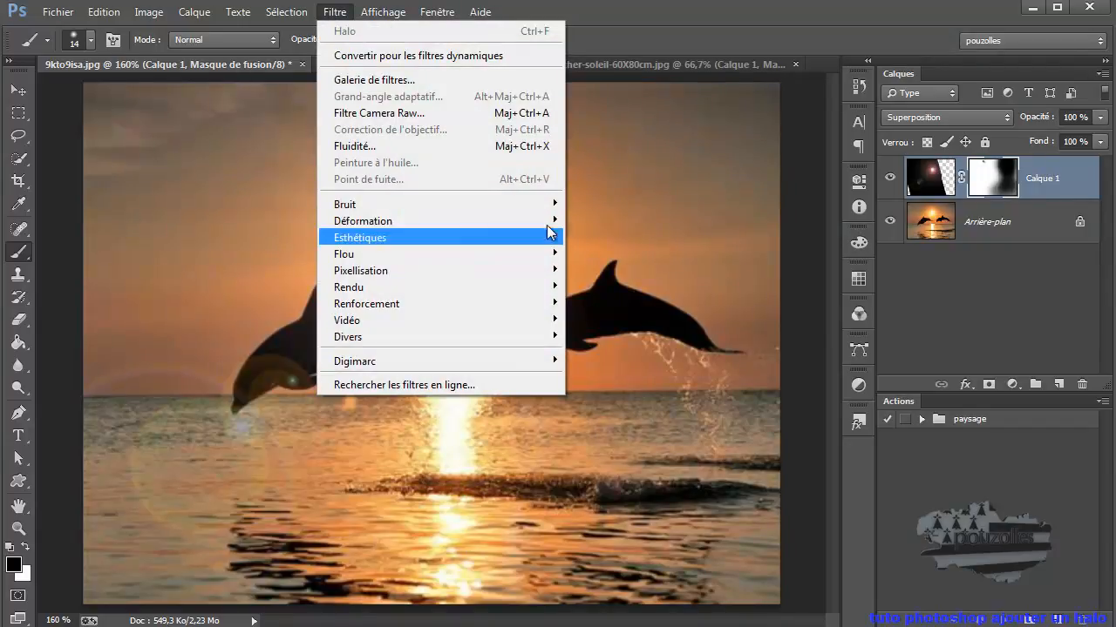
pyautogui.click(806, 15)
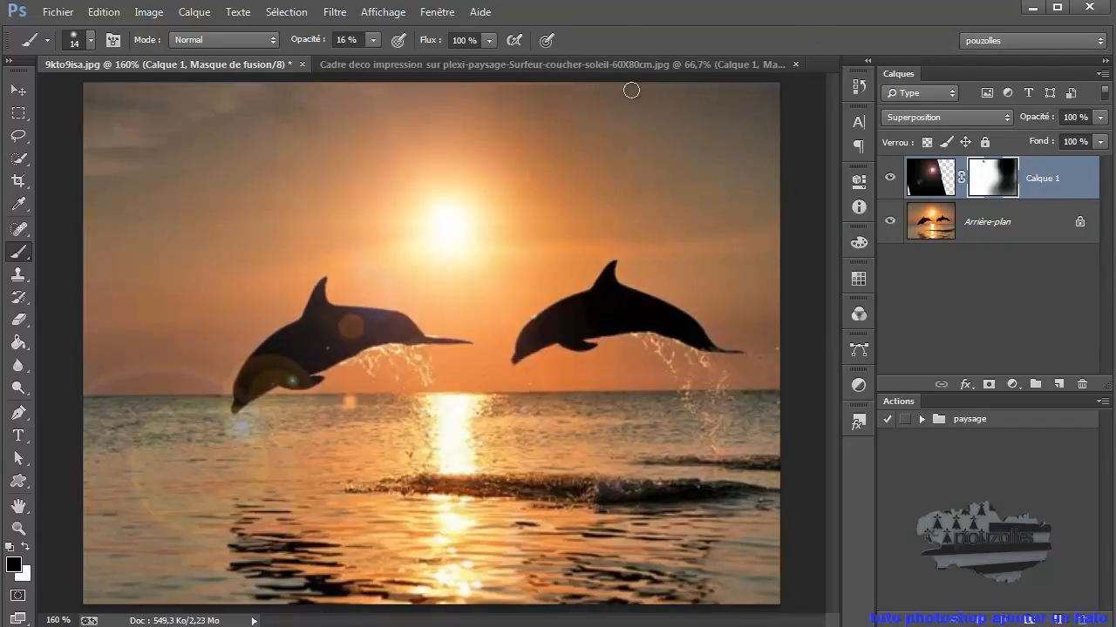